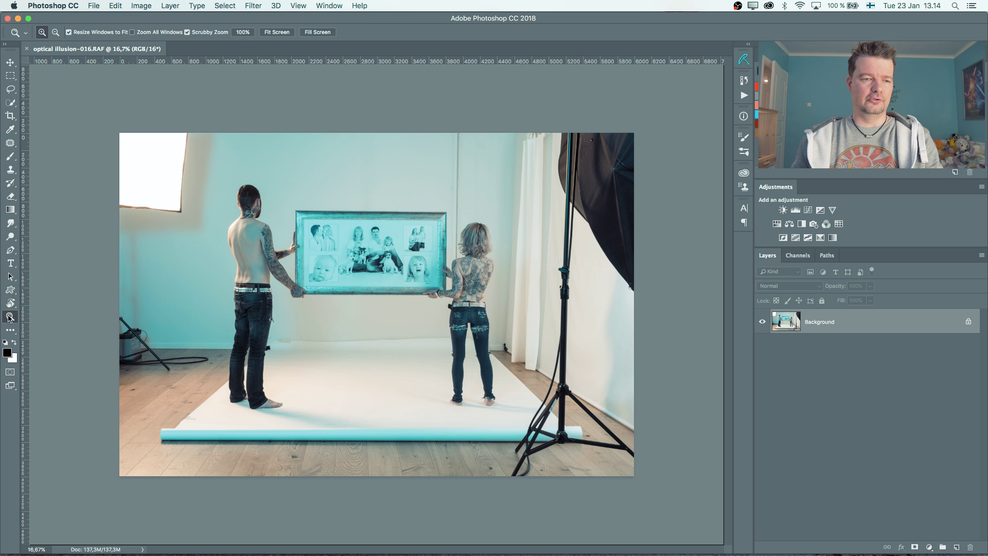
# Step: Duplicate the Background layer and hide the original
pyautogui.moveTo(368, 264); pyautogui.dragTo(387, 248)
pyautogui.moveTo(331, 268); pyautogui.dragTo(368, 267)
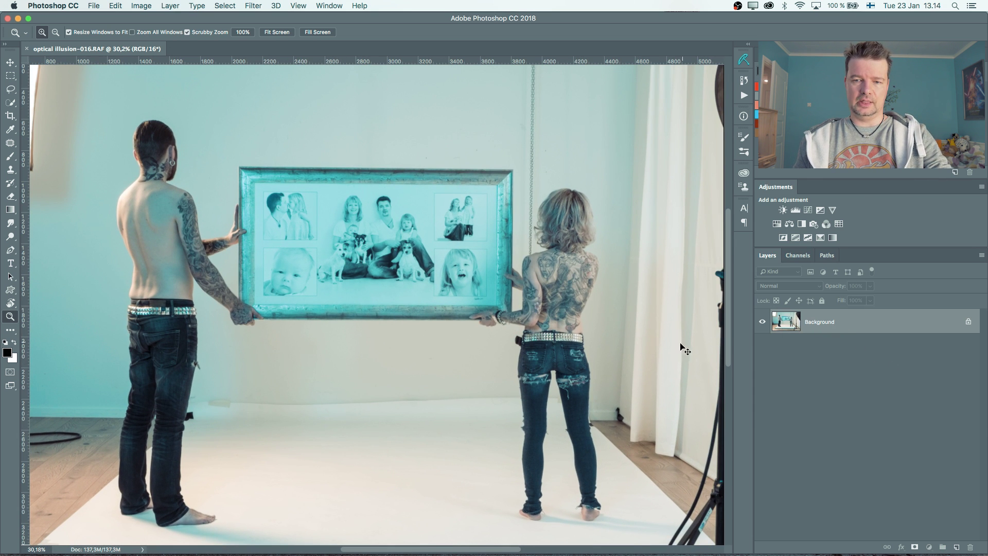
pyautogui.press('super+j')
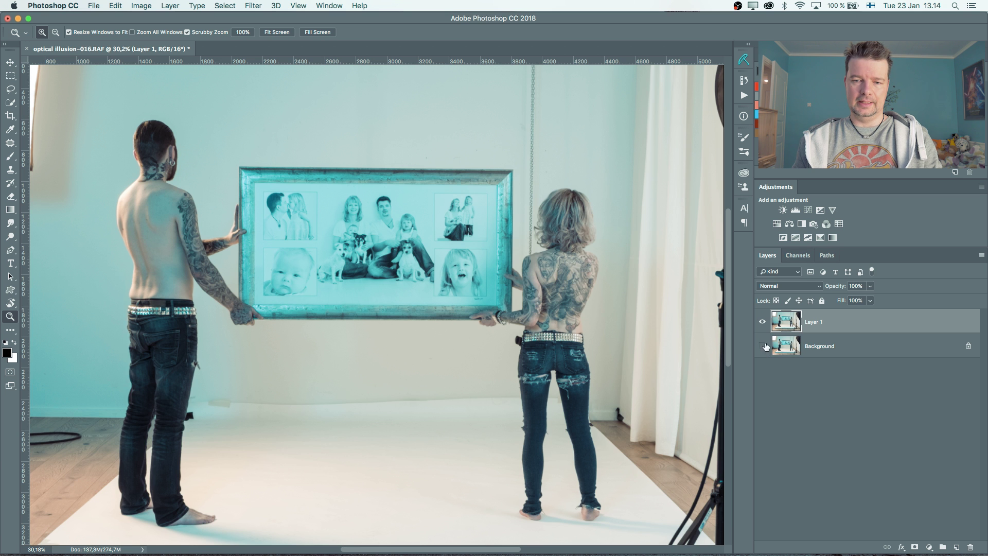
# Step: Select the picture area inside the frame with the Polygonal Lasso, following its four inner corners and closing the outline
pyautogui.moveTo(326, 240); pyautogui.dragTo(365, 243)
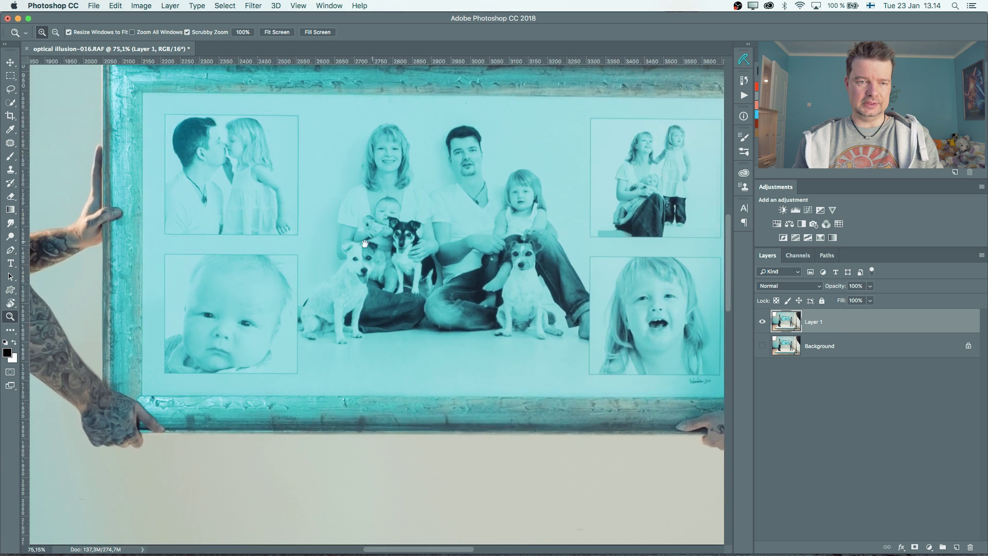
pyautogui.hscroll(3, 365, 243)
pyautogui.click(193, 247)
pyautogui.scroll(3, 193, 247)
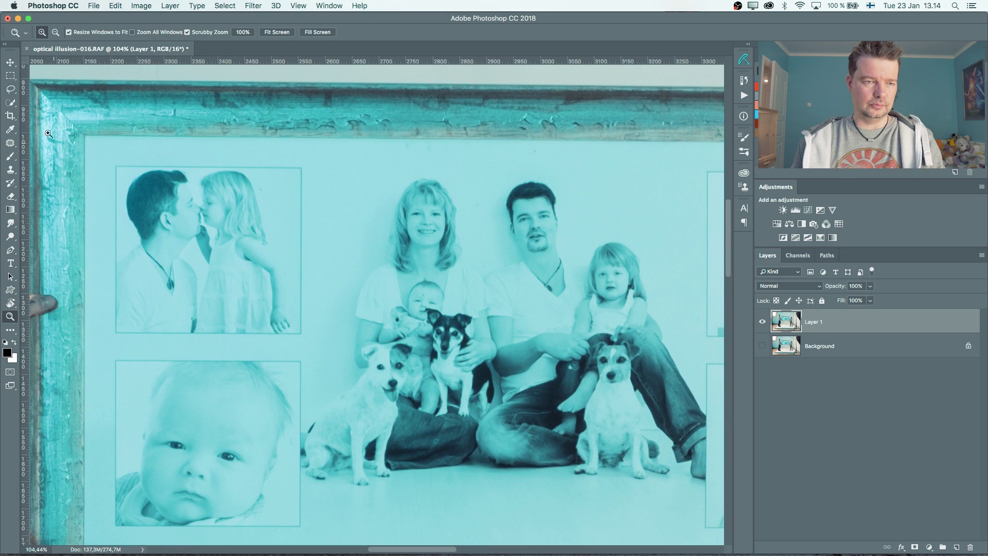
pyautogui.press('l')
pyautogui.click(85, 135)
pyautogui.hscroll(6, 574, 128)
pyautogui.click(574, 128)
pyautogui.scroll(-8, 566, 257)
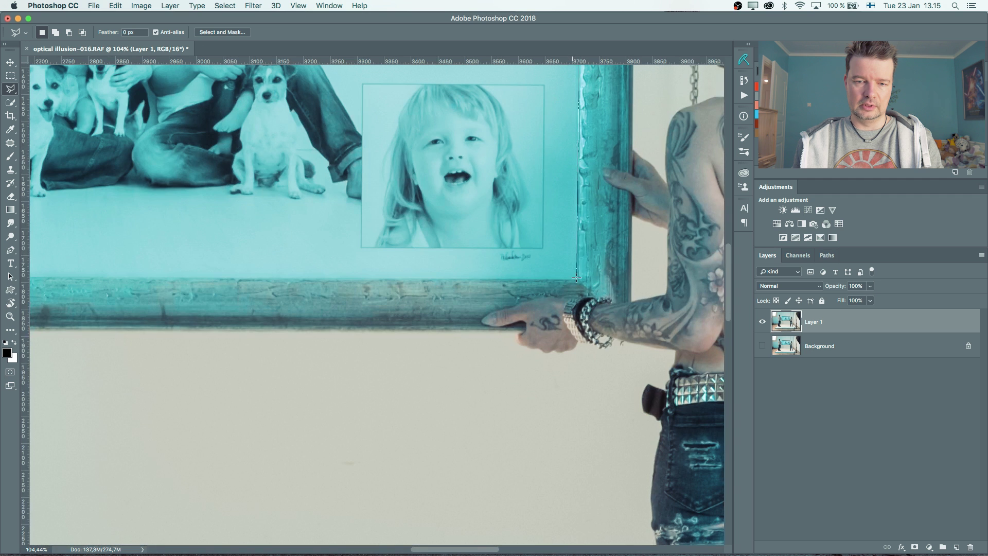
pyautogui.hscroll(-8, 275, 269)
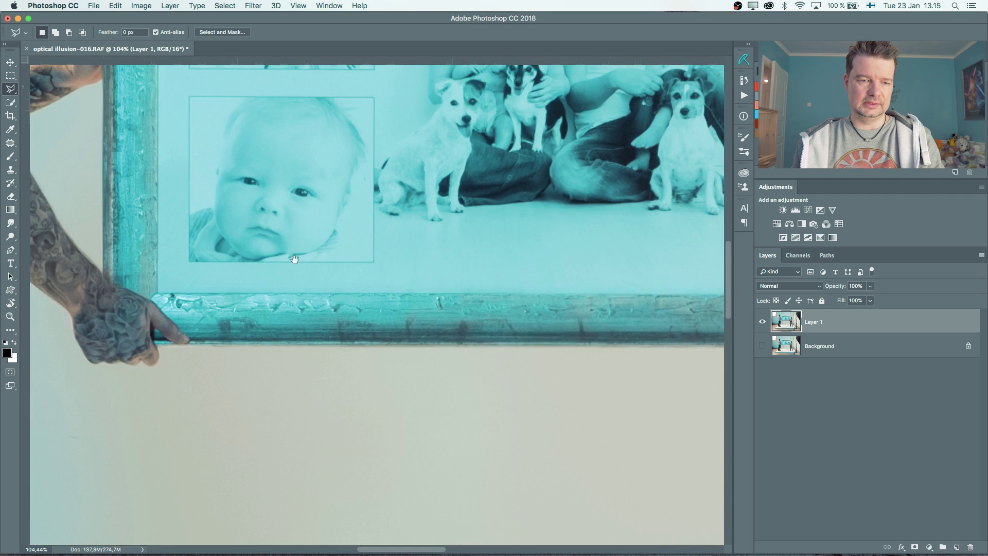
pyautogui.click(158, 292)
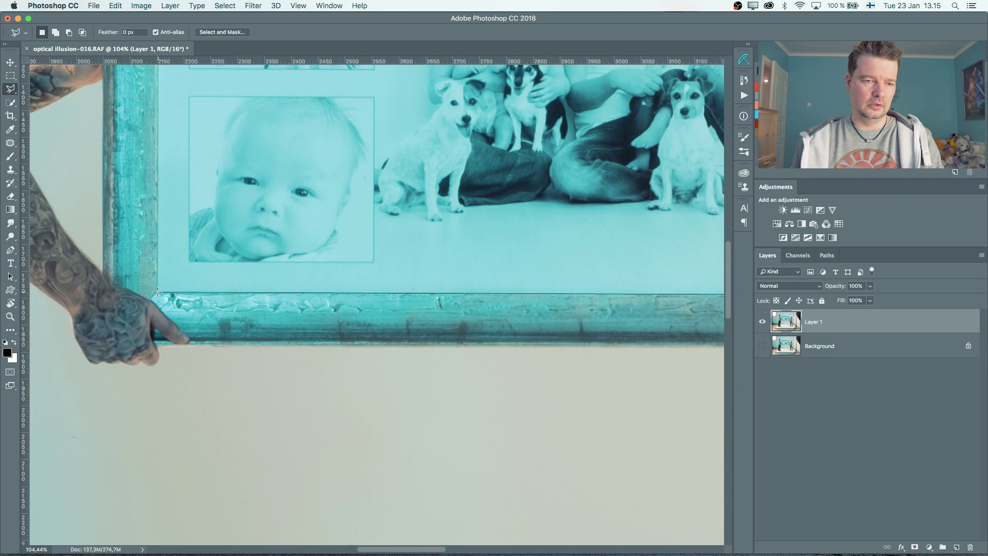
pyautogui.moveTo(205, 210); pyautogui.dragTo(248, 400)
pyautogui.moveTo(232, 108); pyautogui.dragTo(231, 221)
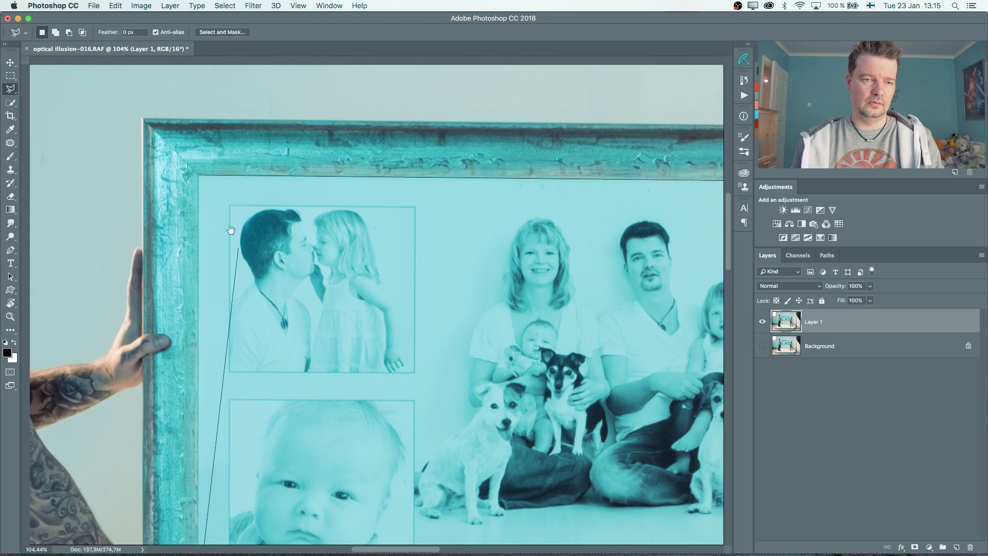
pyautogui.click(200, 175)
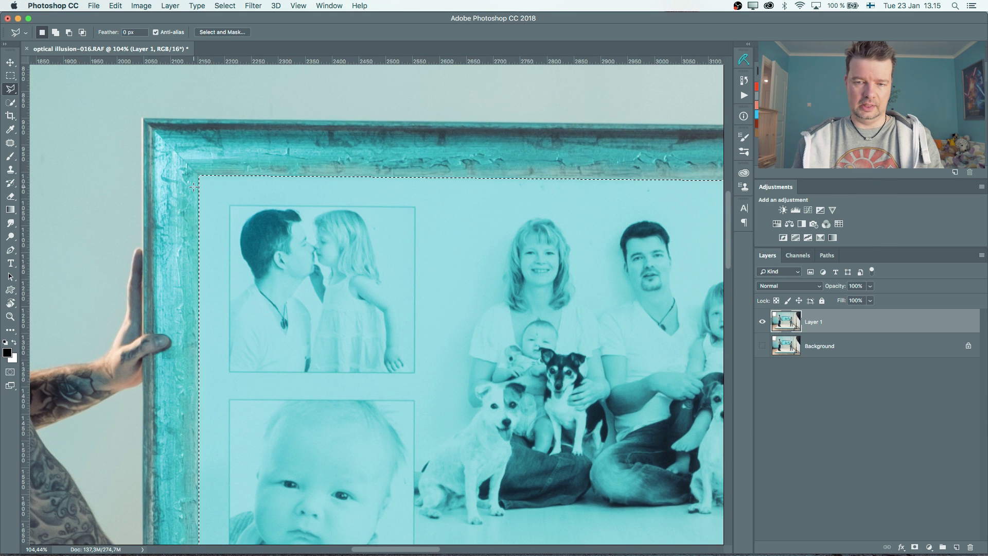
# Step: Add a layer mask to Layer 1 from the selection and invert it so the frame's inside is cut out
pyautogui.click(915, 548)
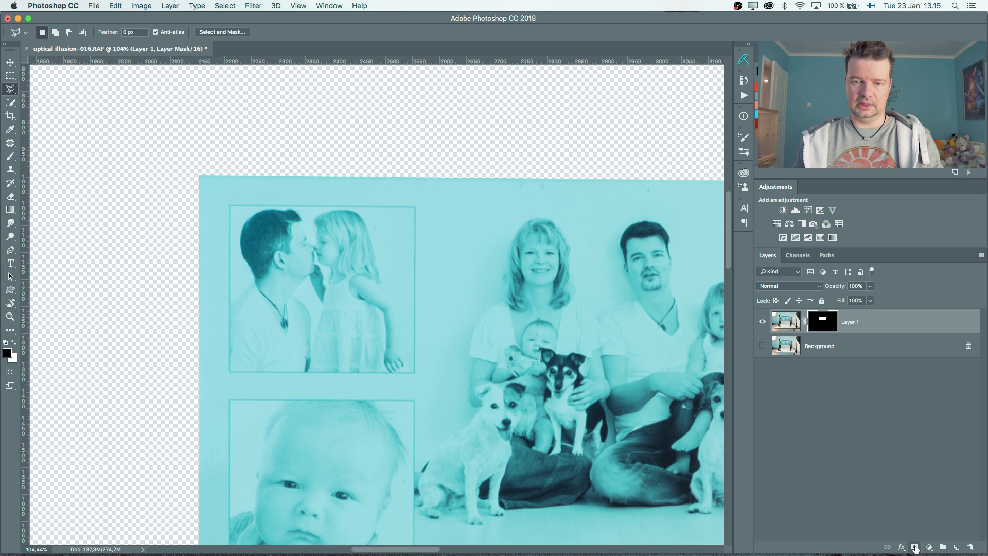
pyautogui.press('super+i')
pyautogui.press('super+minus')
pyautogui.press('super+minus')
pyautogui.press('super+minus')
pyautogui.press('super+minus')
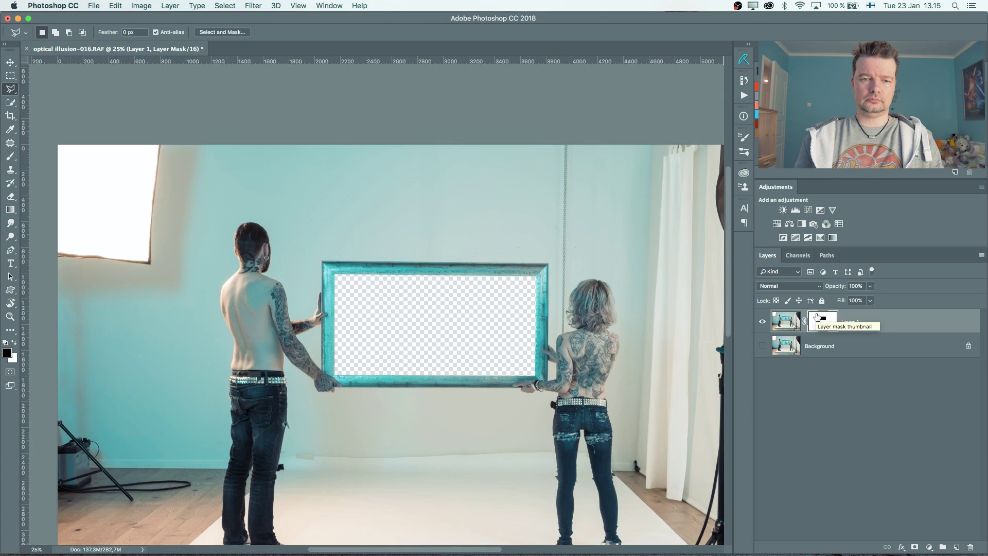
pyautogui.press('super+minus')
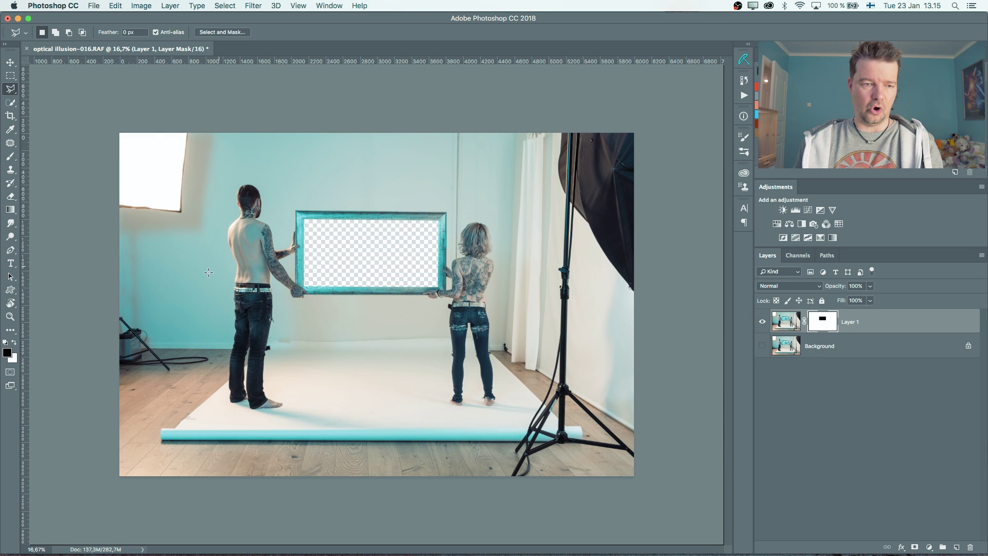
# Step: Duplicate the masked Layer 1
pyautogui.click(11, 318)
pyautogui.click(790, 329)
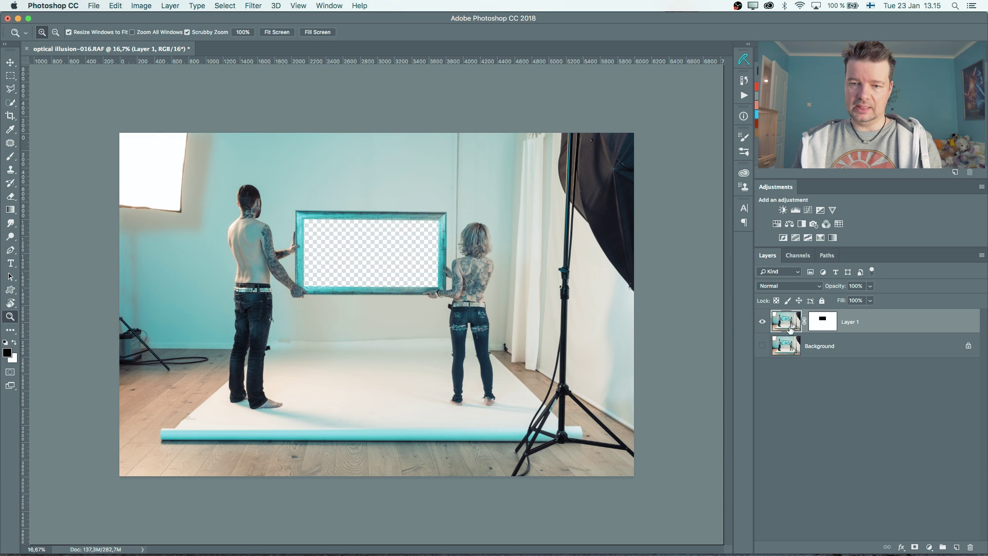
pyautogui.press('super+j')
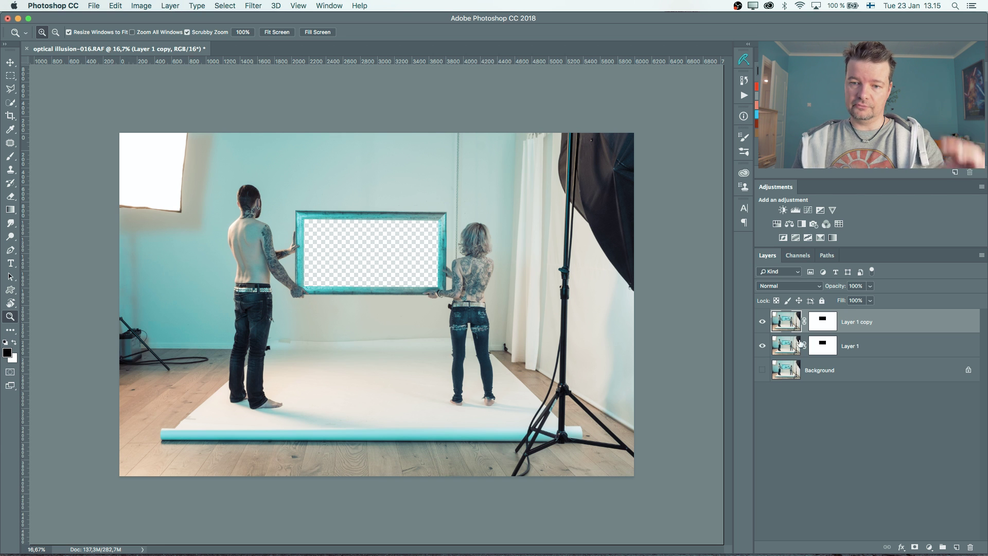
# Step: Scale the lower Layer 1 to about 26.5% and position it to fill the opening of the large frame
pyautogui.click(783, 346)
pyautogui.press('super+t')
pyautogui.moveTo(572, 175); pyautogui.dragTo(370, 299)
pyautogui.moveTo(340, 348); pyautogui.dragTo(456, 242)
pyautogui.press('super+plus')
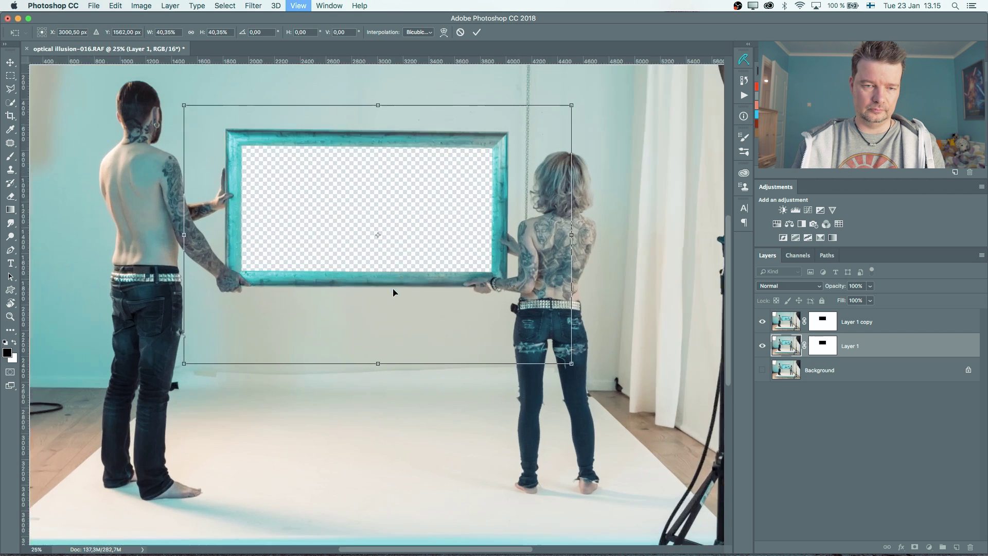
pyautogui.press('super+plus')
pyautogui.moveTo(170, 366); pyautogui.dragTo(229, 328)
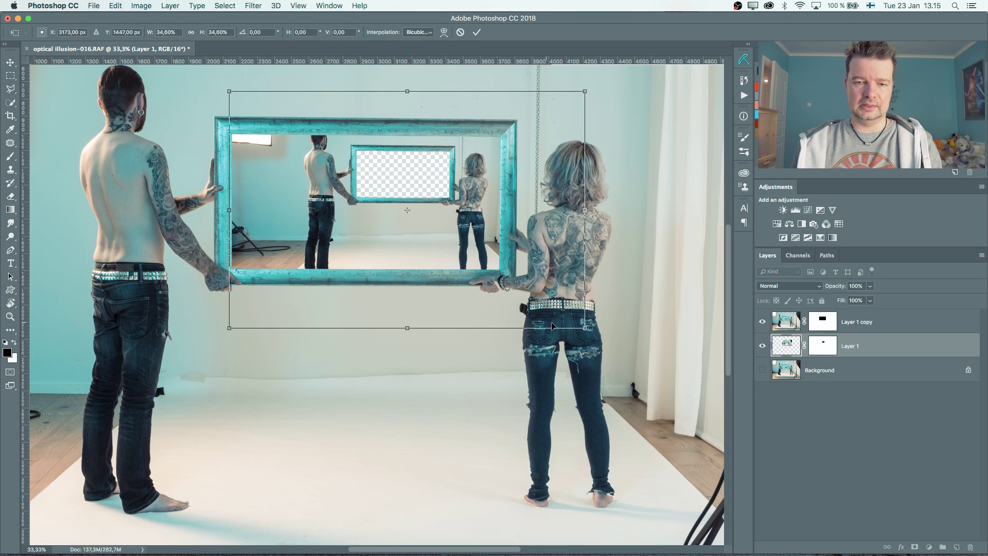
pyautogui.moveTo(583, 328); pyautogui.dragTo(500, 271)
pyautogui.moveTo(407, 191); pyautogui.dragTo(406, 217)
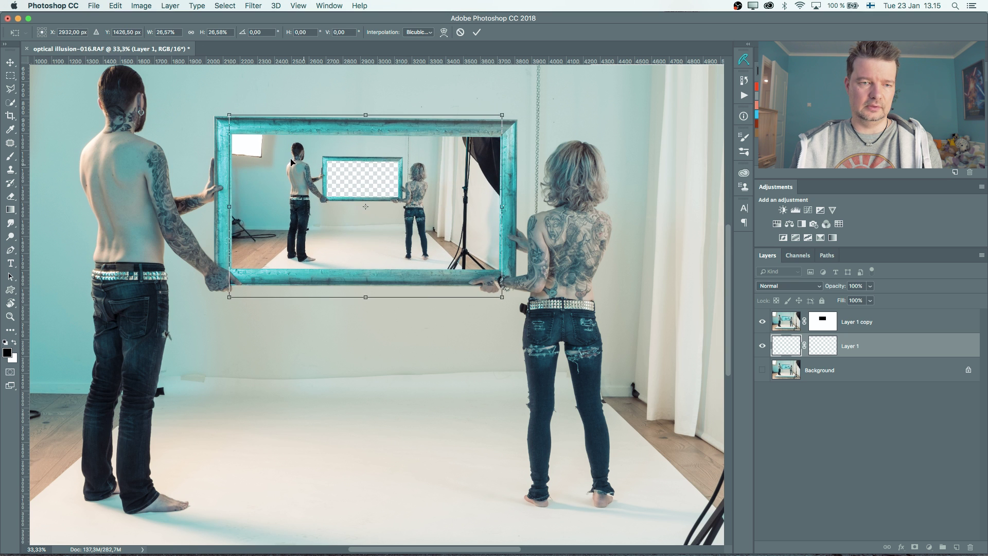
pyautogui.moveTo(225, 114); pyautogui.dragTo(226, 115)
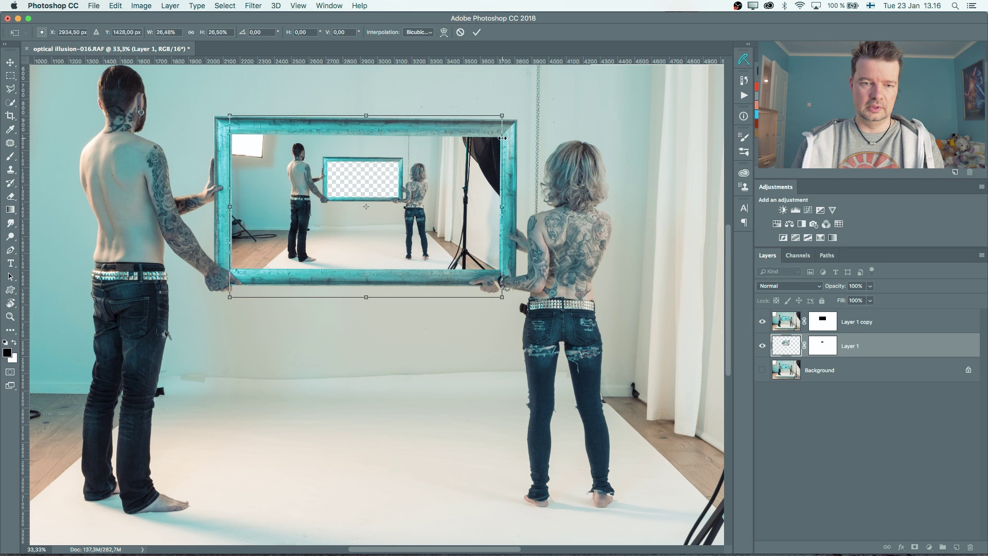
pyautogui.press('Return')
pyautogui.press('z')
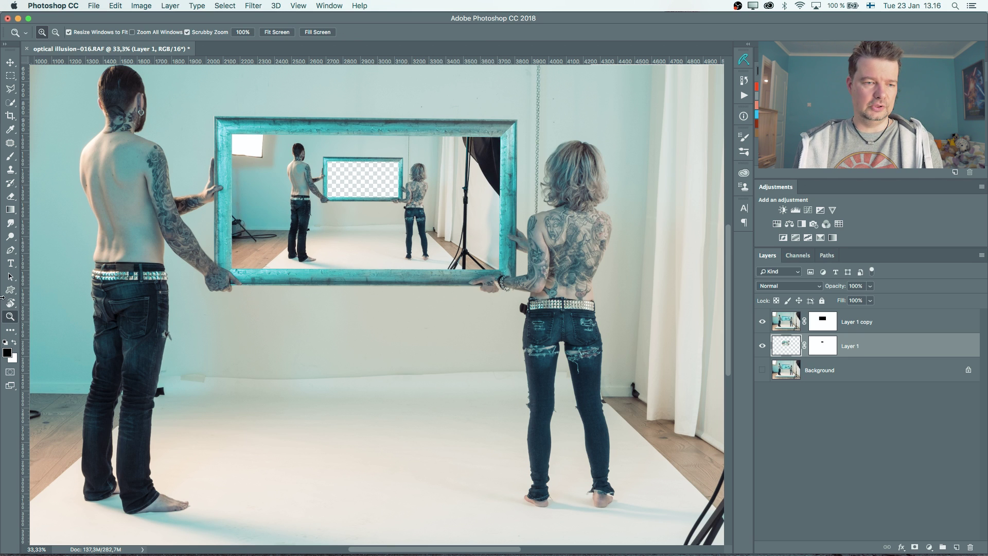
# Step: Duplicate the scaled Layer 1, then shrink the lower one to about 27% and fit it inside the second frame's opening
pyautogui.moveTo(367, 197); pyautogui.dragTo(392, 247)
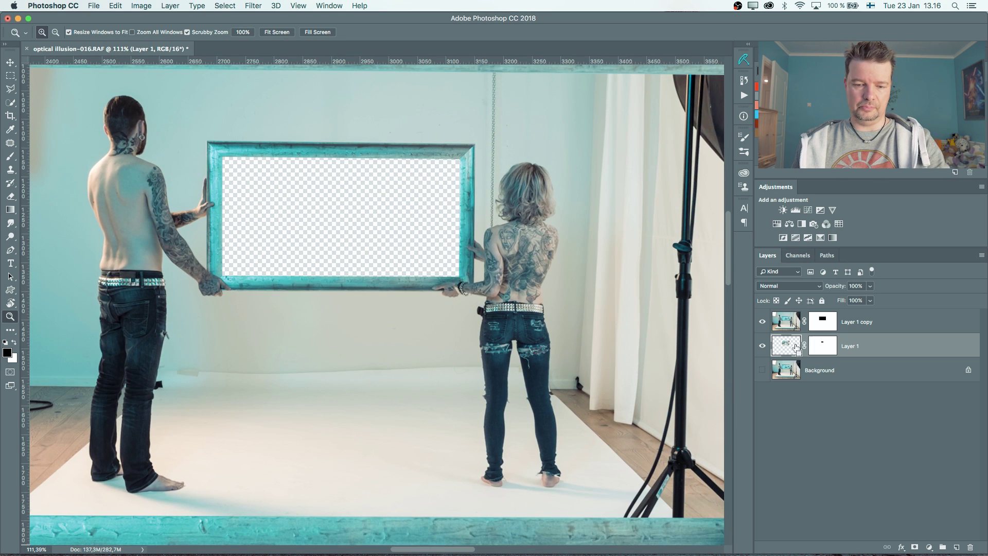
pyautogui.press('super+j')
pyautogui.click(786, 372)
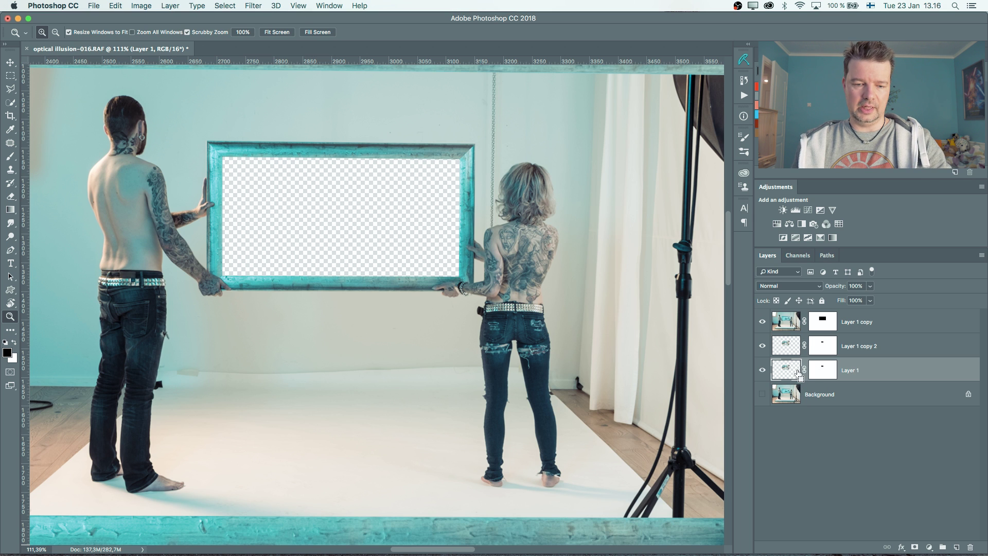
pyautogui.press('super+t')
pyautogui.press('super+minus')
pyautogui.press('super+minus')
pyautogui.press('super+minus')
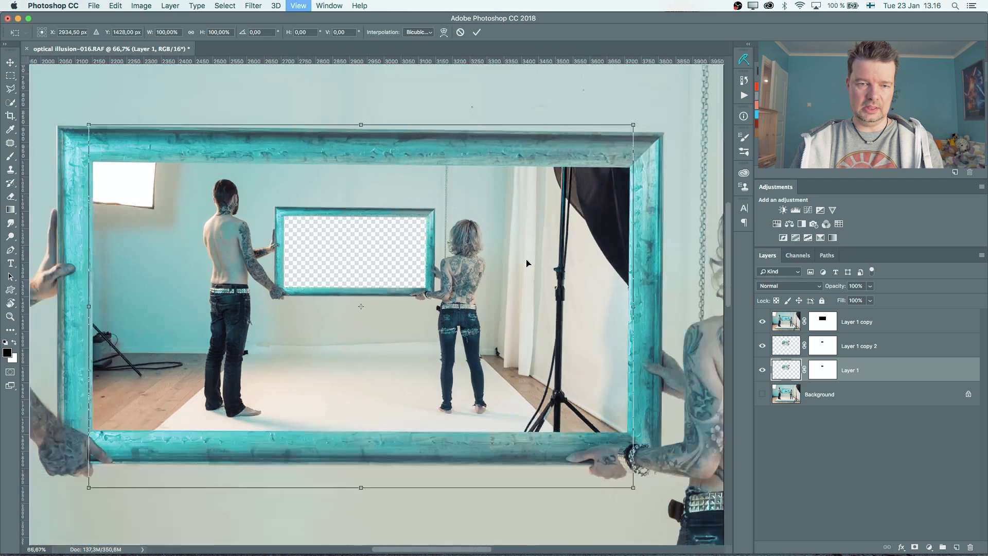
pyautogui.moveTo(575, 441); pyautogui.dragTo(420, 316)
pyautogui.moveTo(162, 170); pyautogui.dragTo(325, 197)
pyautogui.press('super+plus')
pyautogui.press('super+plus')
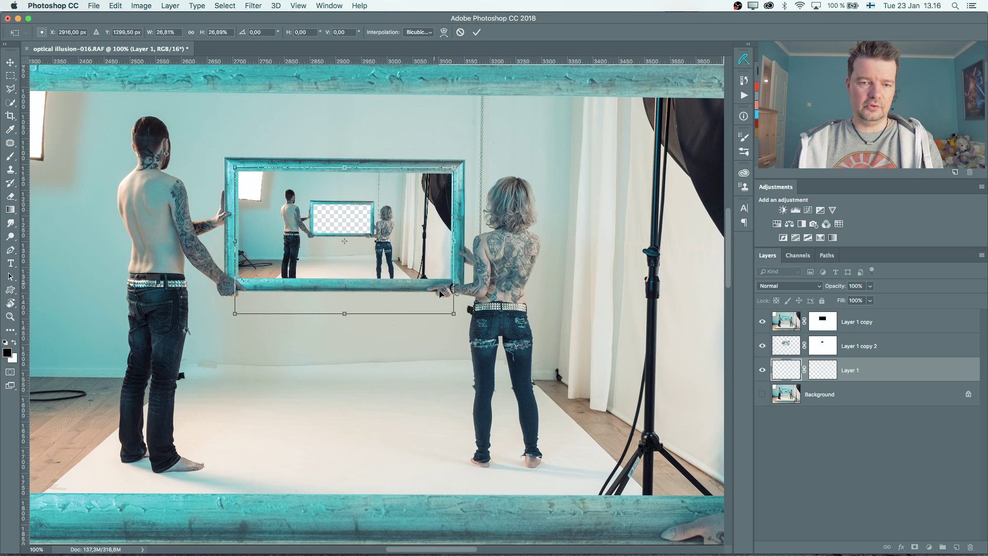
pyautogui.moveTo(455, 309); pyautogui.dragTo(453, 303)
pyautogui.moveTo(379, 240); pyautogui.dragTo(383, 229)
pyautogui.press('Return')
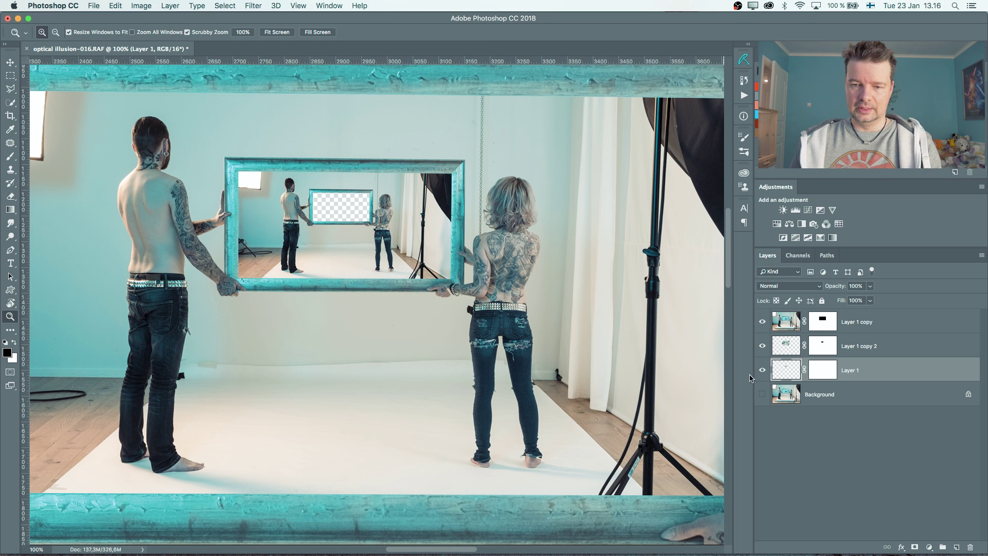
# Step: Duplicate Layer 1 again and scale the lower one to about 26.5% to fill the third frame's opening
pyautogui.press('super+j')
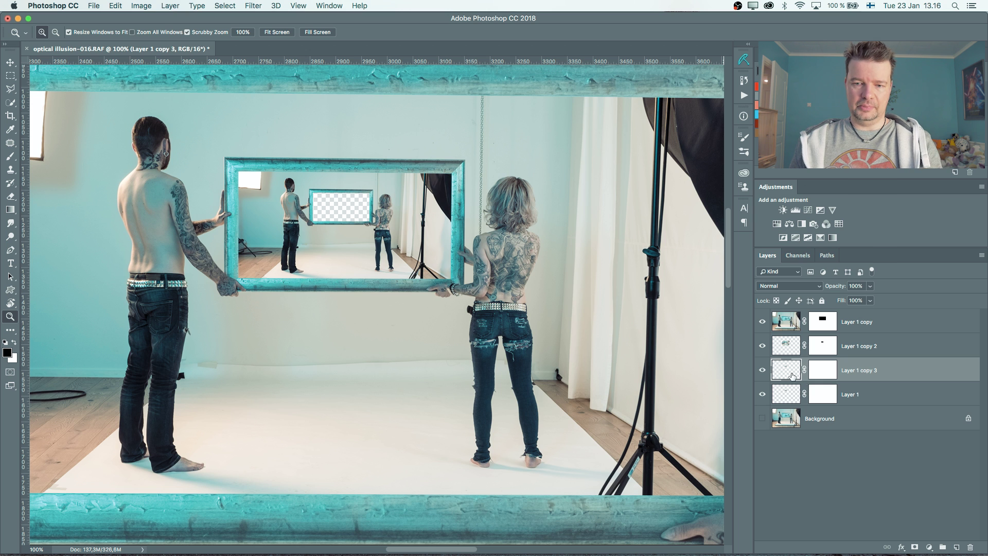
pyautogui.click(789, 398)
pyautogui.press('super+t')
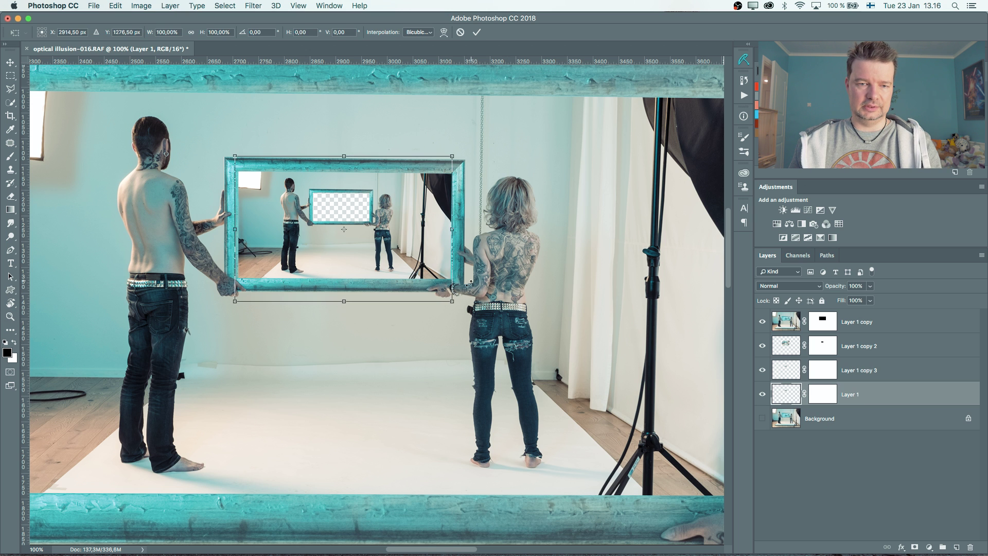
pyautogui.moveTo(453, 300); pyautogui.dragTo(371, 247)
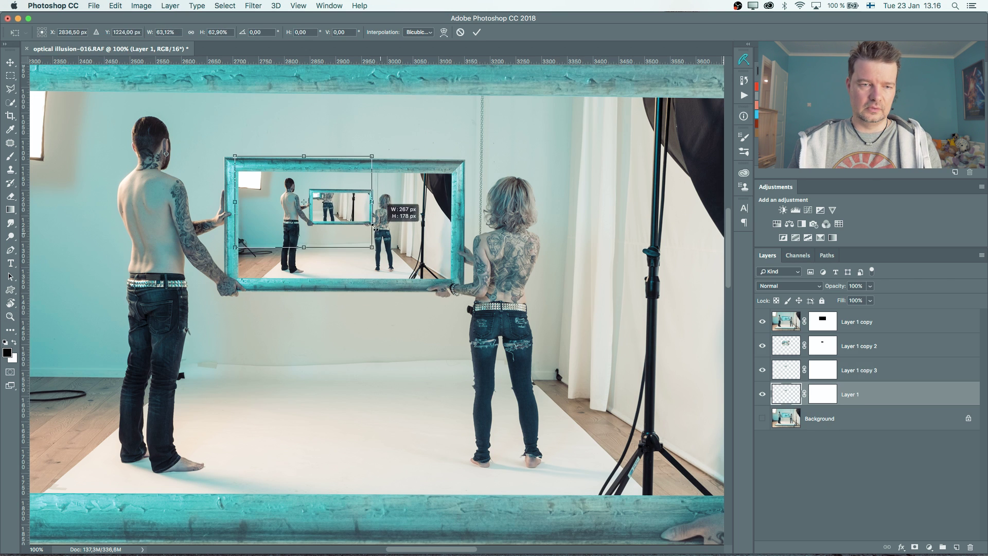
pyautogui.moveTo(232, 154); pyautogui.dragTo(308, 207)
pyautogui.press('super+equal')
pyautogui.press('super+equal')
pyautogui.press('super+equal')
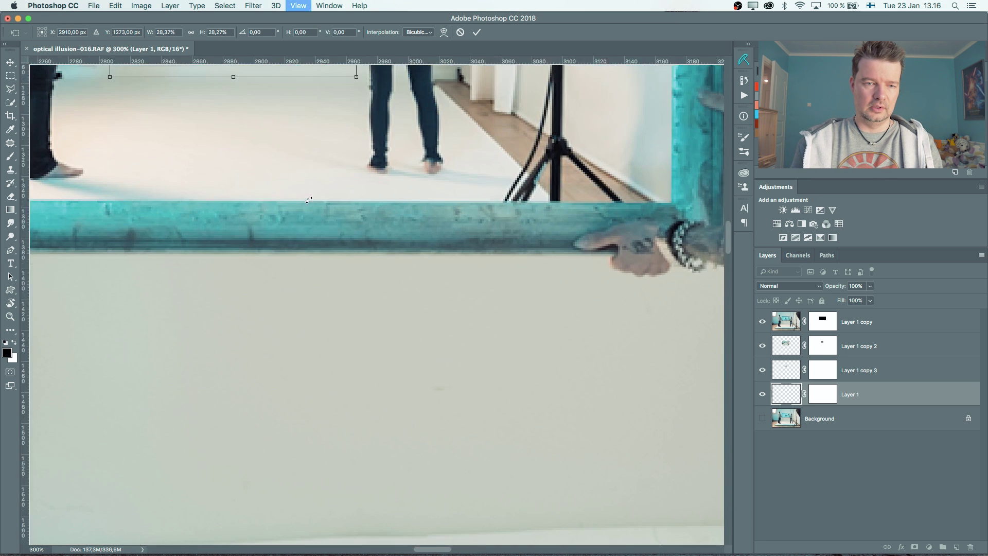
pyautogui.moveTo(235, 135); pyautogui.dragTo(291, 296)
pyautogui.moveTo(315, 209); pyautogui.dragTo(315, 149)
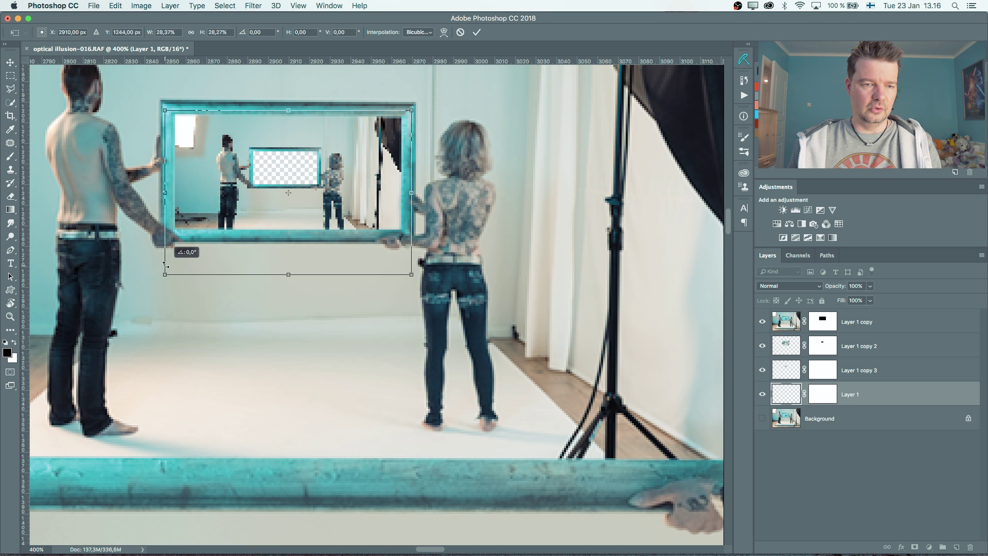
pyautogui.moveTo(165, 277); pyautogui.dragTo(173, 264)
pyautogui.moveTo(411, 264); pyautogui.dragTo(400, 264)
pyautogui.moveTo(350, 206); pyautogui.dragTo(350, 189)
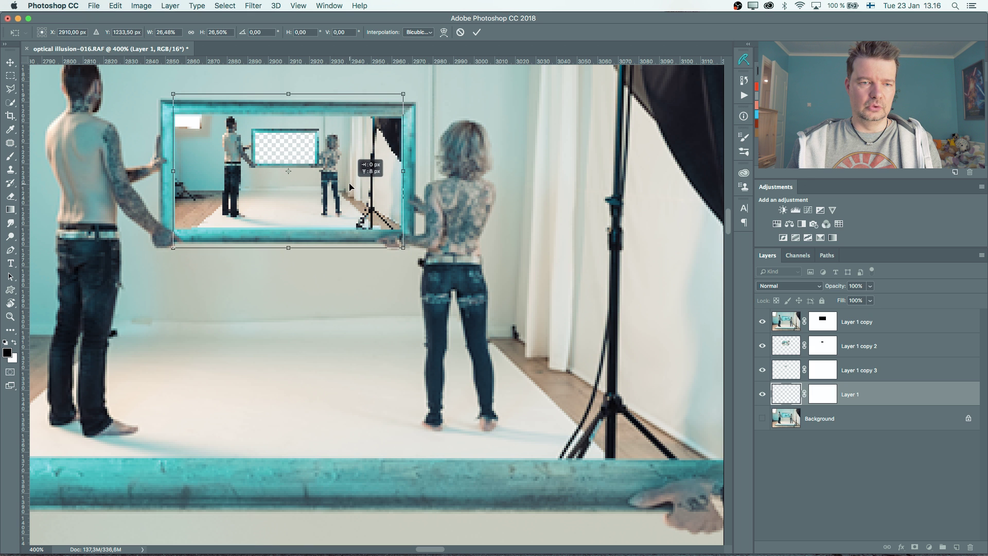
pyautogui.press('Return')
# Step: Duplicate the smallest scaled layer, Layer 1
pyautogui.press('z')
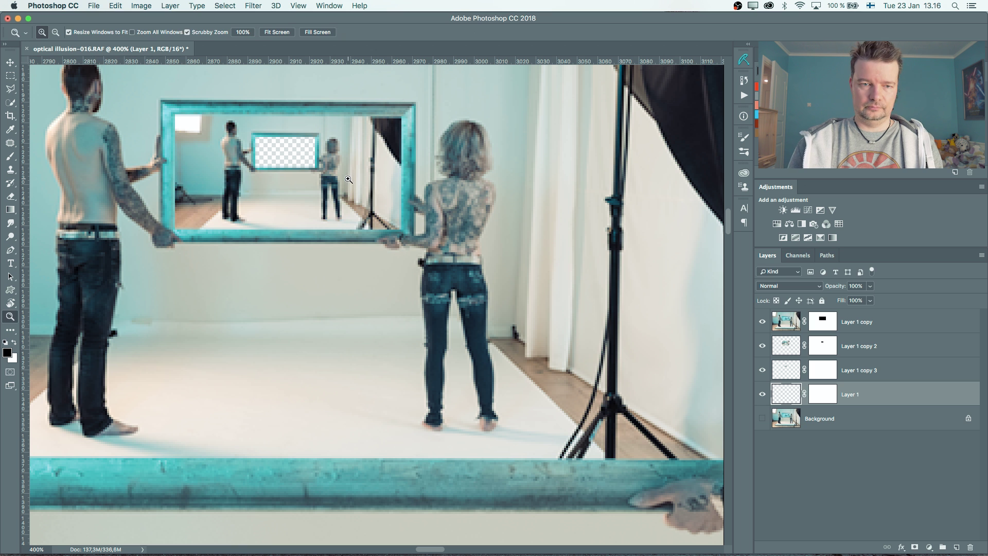
pyautogui.press('super+j')
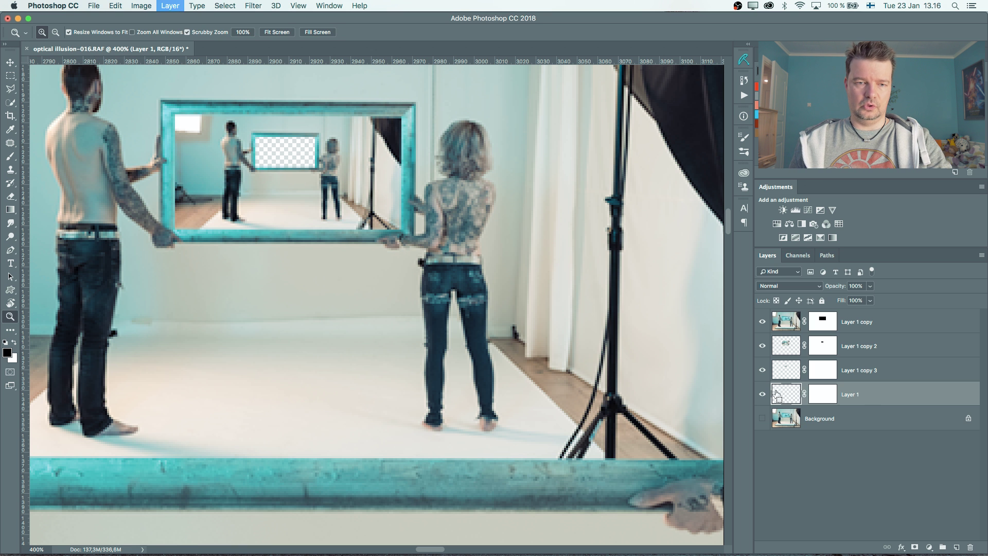
pyautogui.press('super+t')
pyautogui.moveTo(400, 251); pyautogui.dragTo(376, 232)
pyautogui.press('Escape')
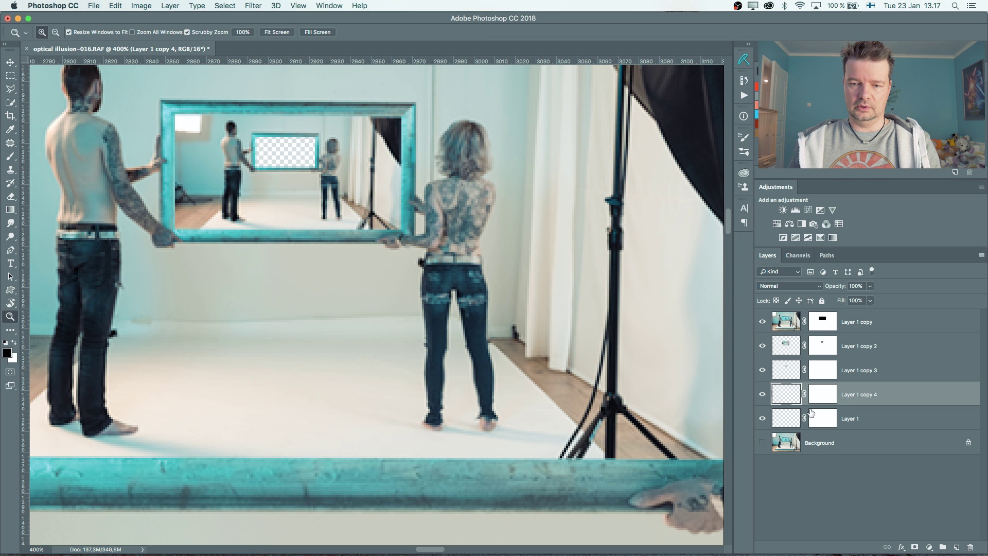
# Step: Scale the bottommost Layer 1 down with Free Transform and fit it inside the innermost frame's opening
pyautogui.click(811, 411)
pyautogui.press('super+t')
pyautogui.moveTo(403, 251); pyautogui.dragTo(321, 195)
pyautogui.moveTo(175, 195); pyautogui.dragTo(312, 160)
pyautogui.press('Return')
pyautogui.press('z')
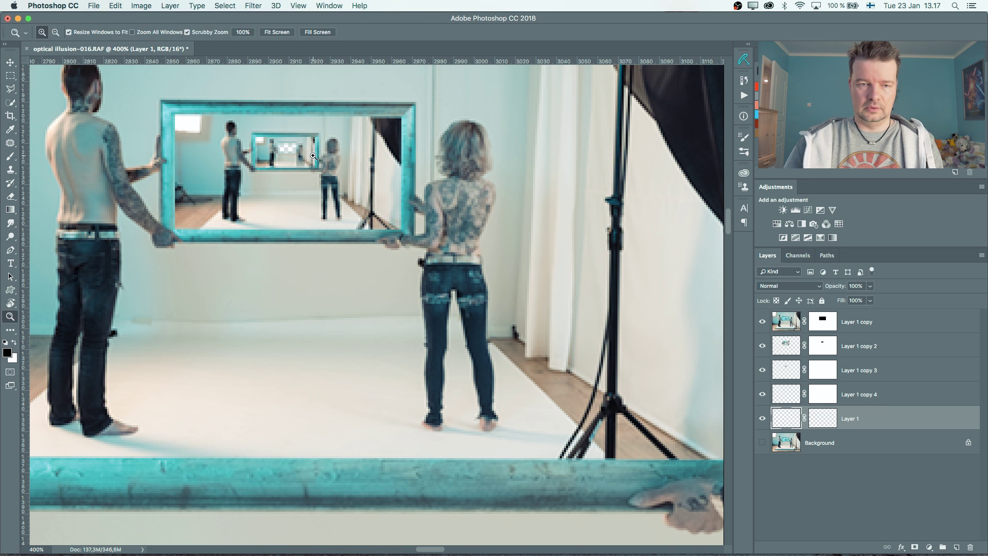
pyautogui.press('super+minus')
pyautogui.press('super+minus')
pyautogui.press('super+minus')
pyautogui.press('super+minus')
pyautogui.press('super+minus')
pyautogui.press('super+minus')
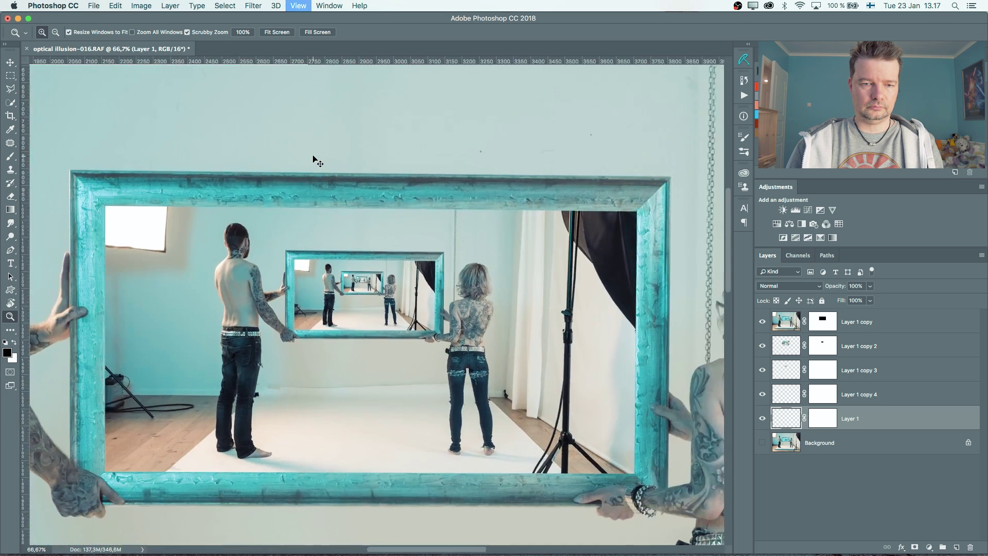
pyautogui.press('super+minus')
pyautogui.press('super+minus')
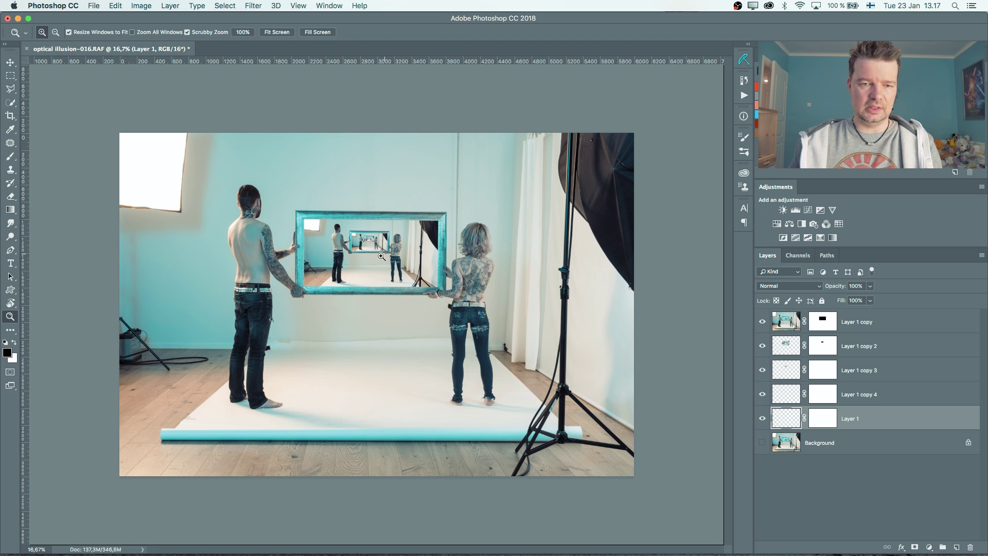
pyautogui.moveTo(368, 253); pyautogui.dragTo(219, 314)
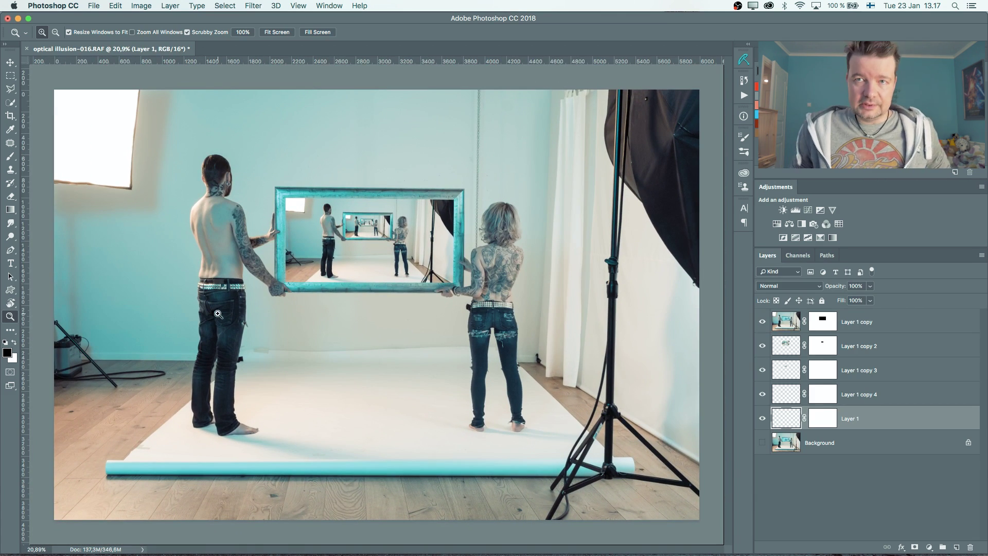
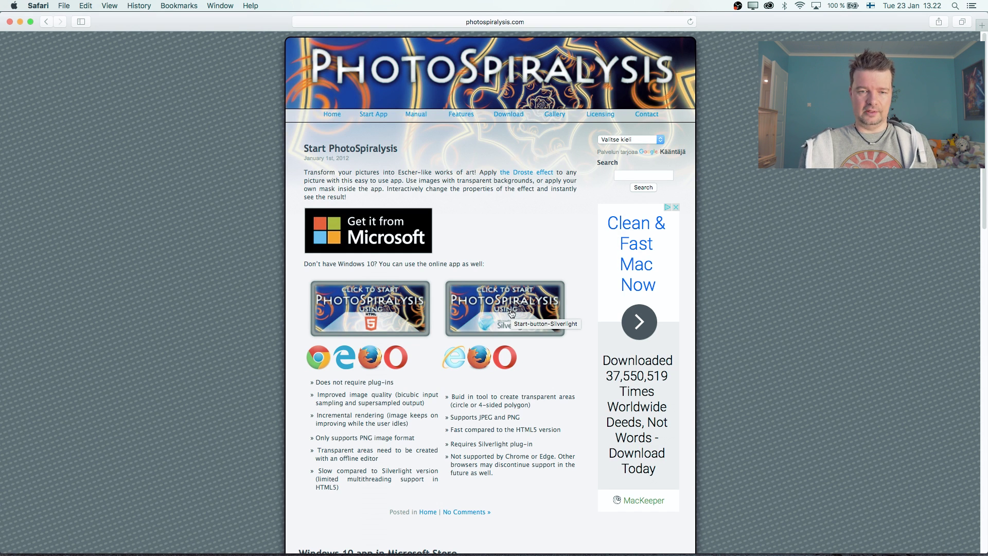
# Step: Start the Silverlight version of PhotoSpiralysis and load droste.jpg from the droste project's gfx folder on the LaCie drive
pyautogui.click(511, 313)
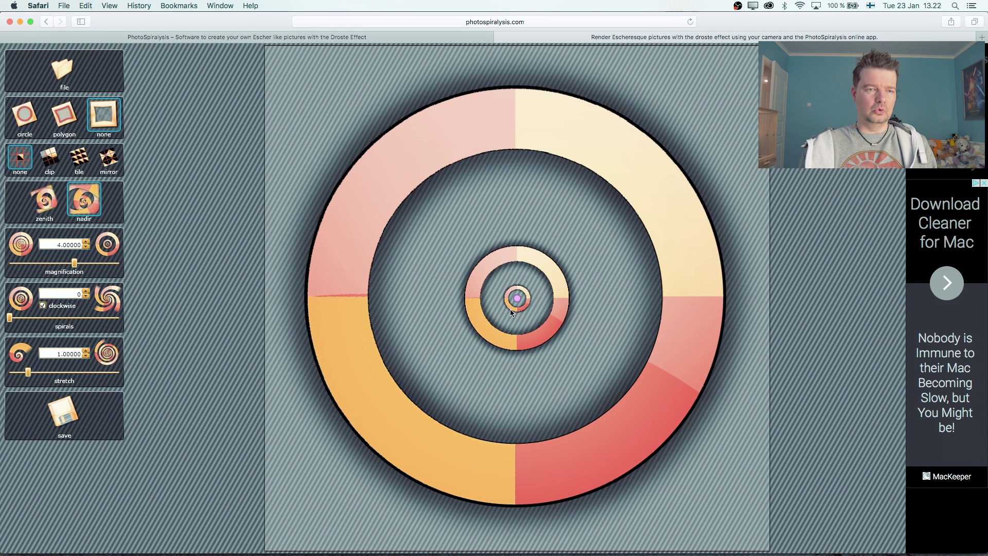
pyautogui.click(64, 74)
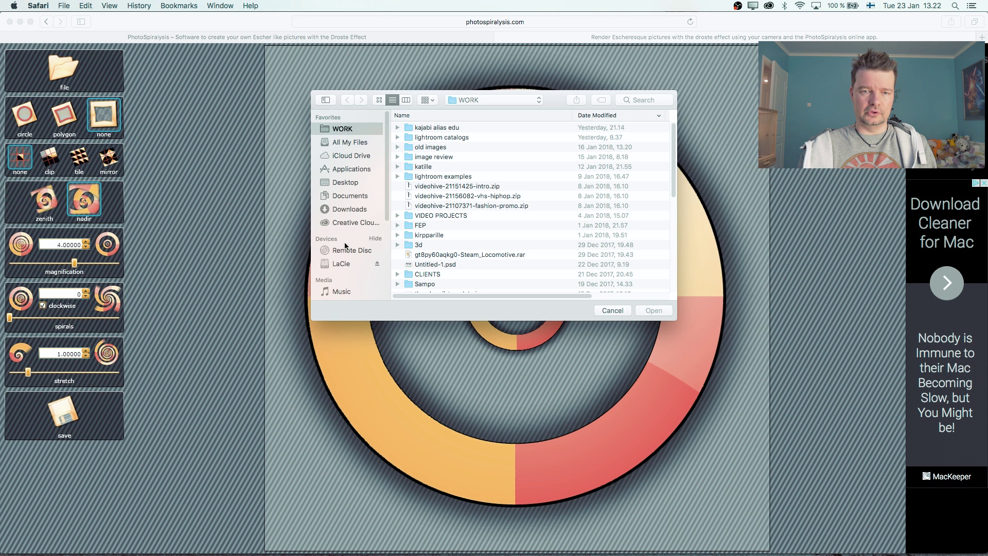
pyautogui.click(353, 264)
pyautogui.doubleClick(440, 138)
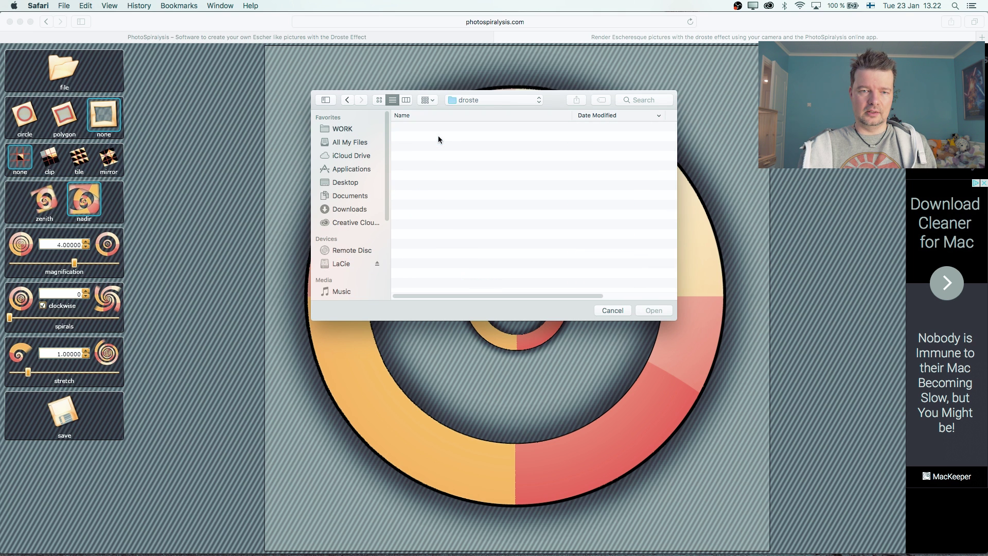
pyautogui.doubleClick(421, 138)
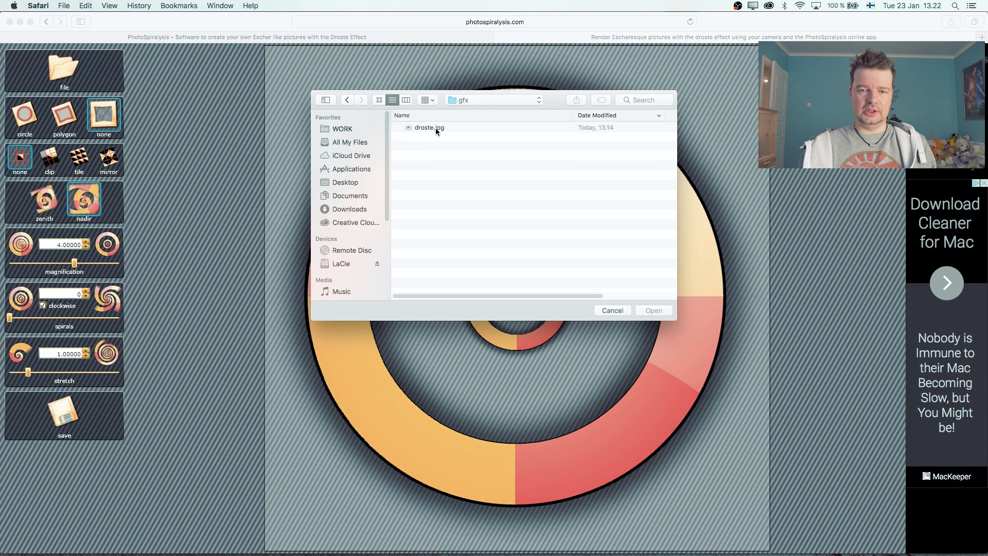
pyautogui.click(435, 127)
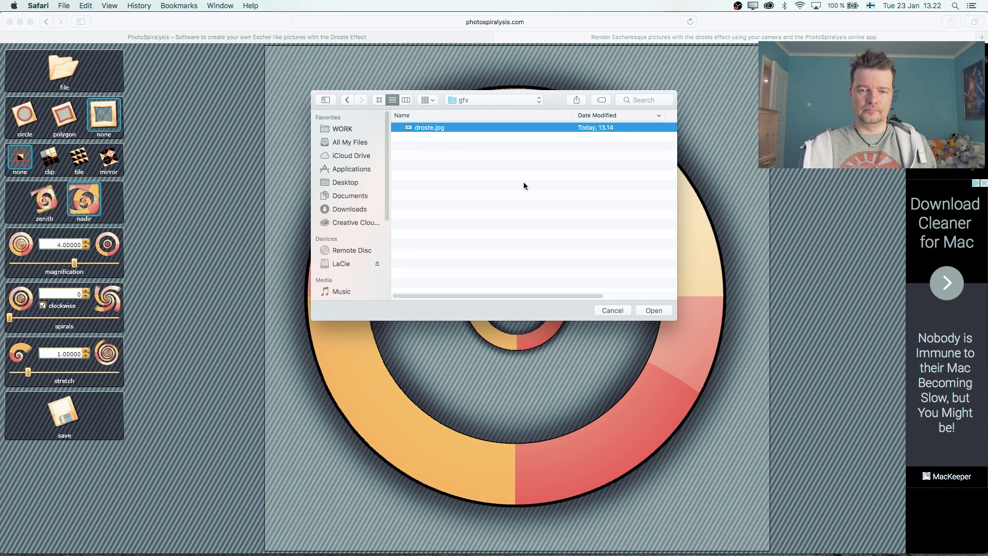
pyautogui.click(653, 310)
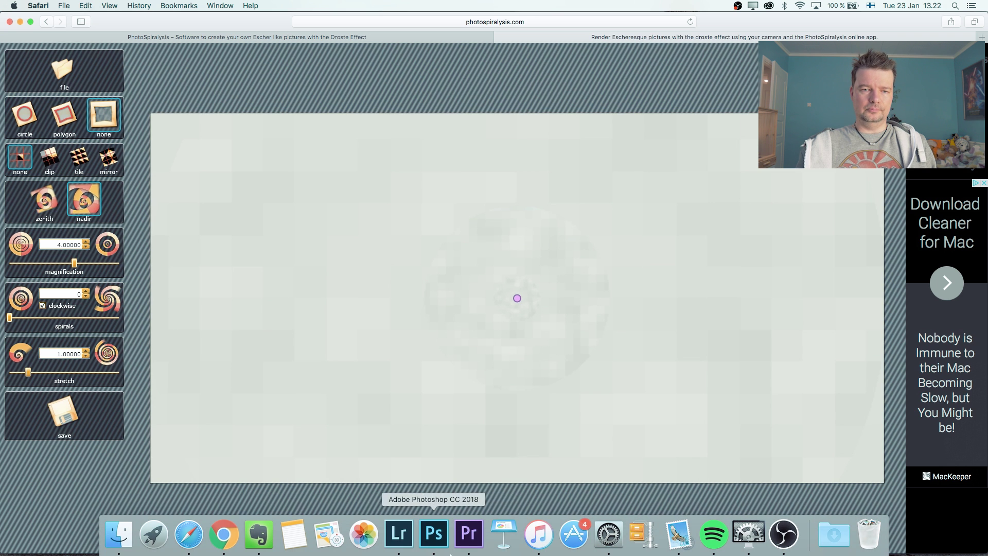
# Step: Switch to Lightroom to compare optical illusion-016.RAF with optical illusion-026-Edit.tif, and return to PhotoSpiralysis in Safari
pyautogui.click(401, 536)
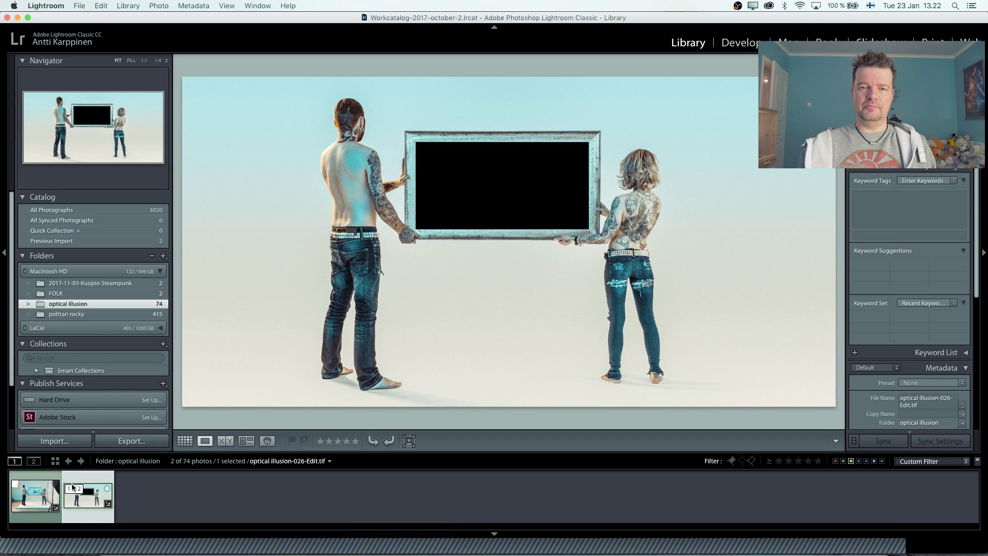
pyautogui.click(37, 498)
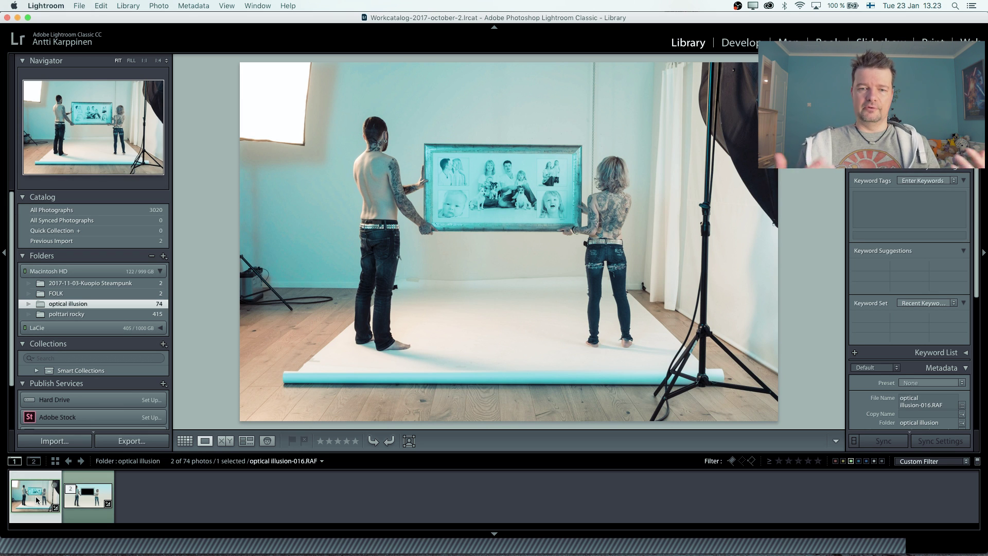
pyautogui.press('Right')
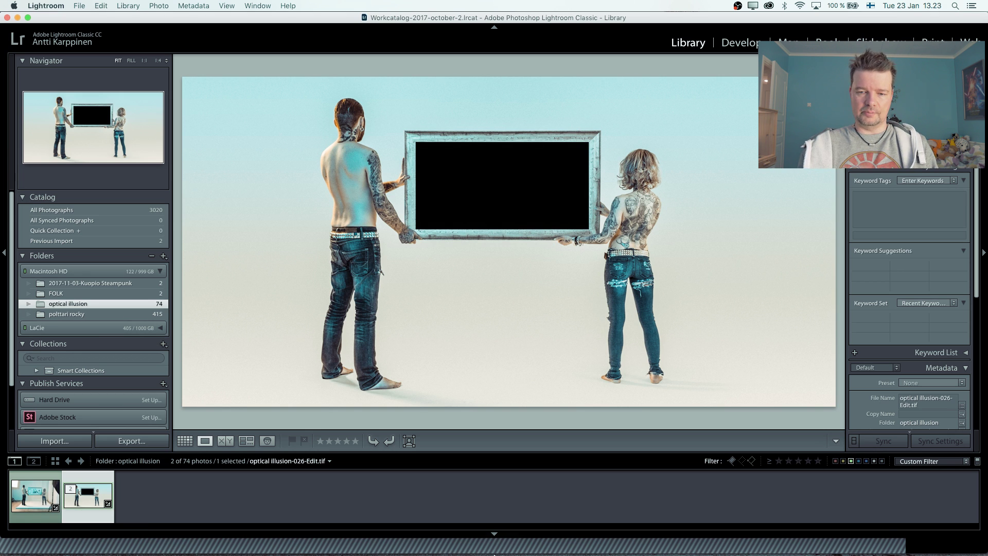
pyautogui.moveTo(494, 554)
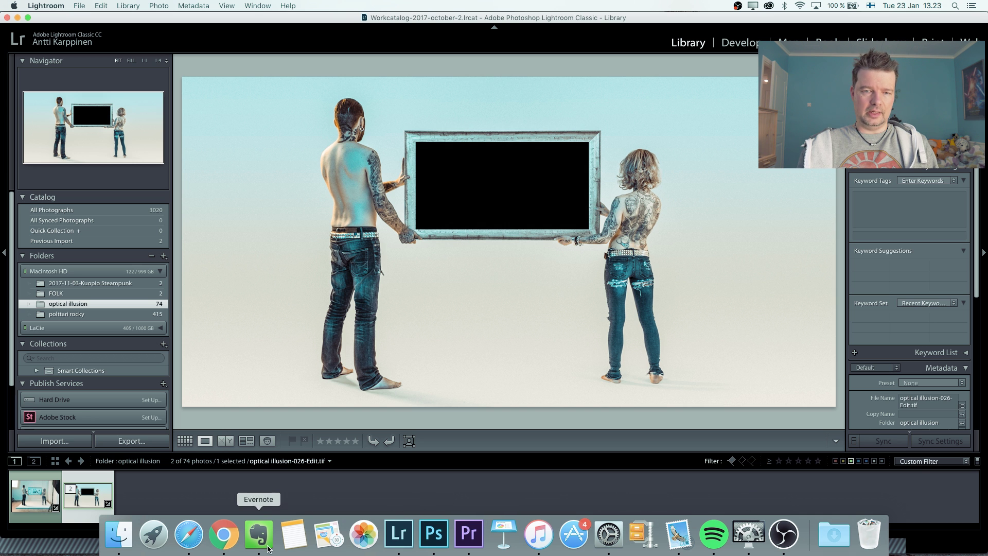
pyautogui.click(196, 538)
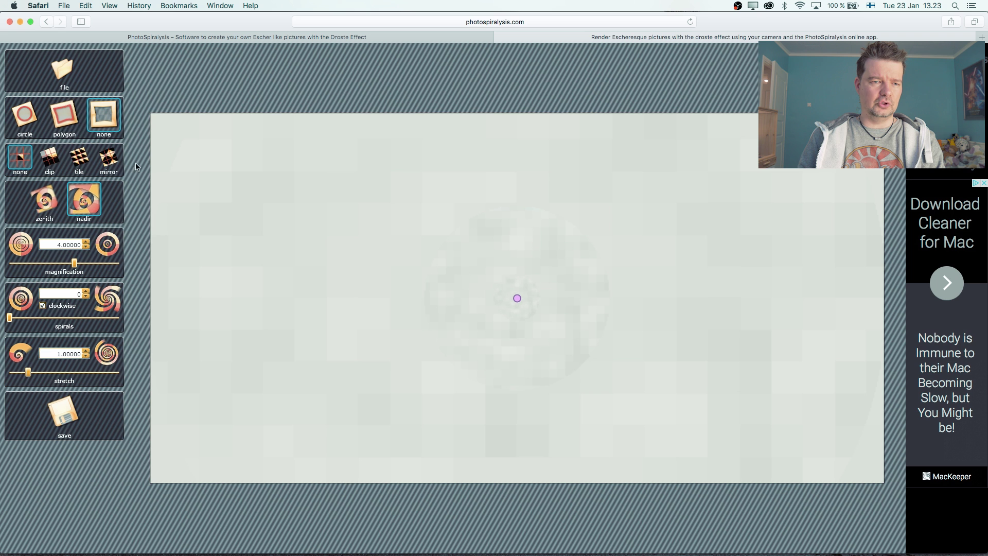
# Step: Apply a polygon mask and fit its four corners to the black opening of the picture frame
pyautogui.click(64, 118)
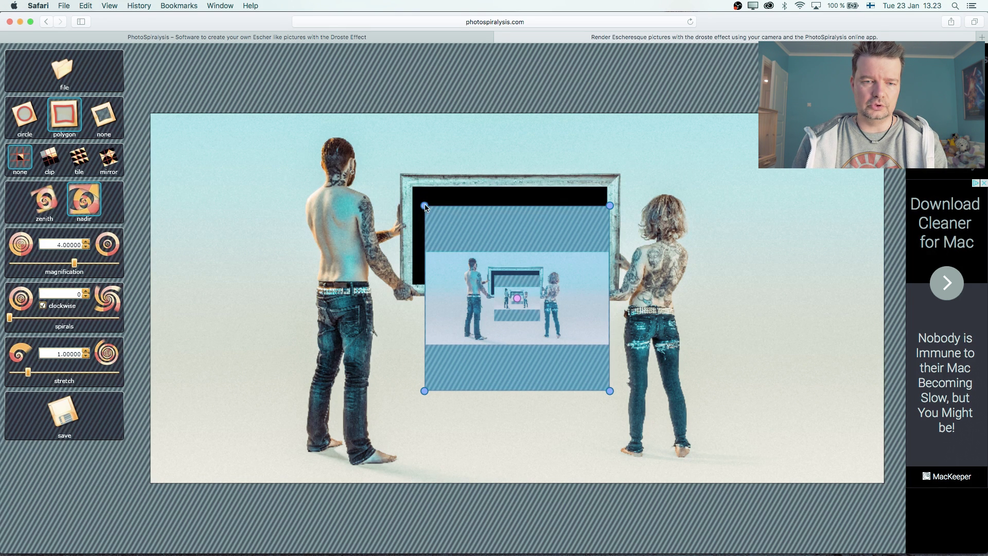
pyautogui.moveTo(425, 207); pyautogui.dragTo(415, 191)
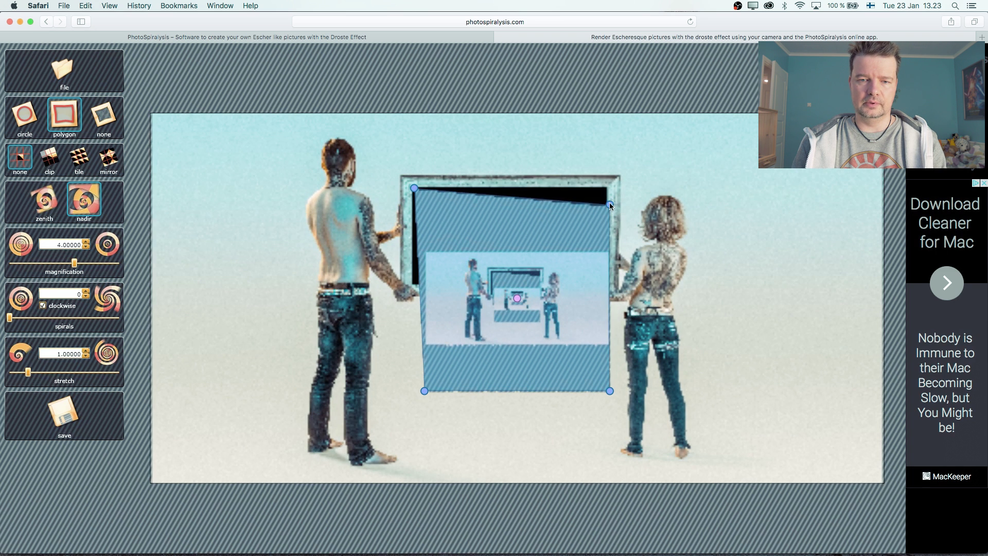
pyautogui.moveTo(610, 204); pyautogui.dragTo(607, 188)
pyautogui.moveTo(431, 389); pyautogui.dragTo(414, 283)
pyautogui.moveTo(610, 391); pyautogui.dragTo(607, 287)
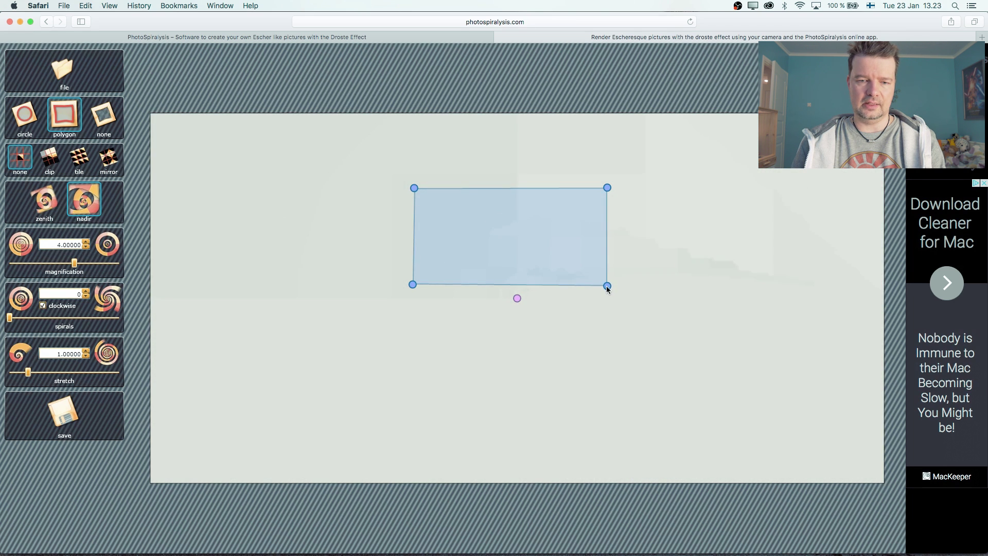
# Step: Centre the effect inside the frame's opening at 2.87277 magnification and tighten the mask's two upper corners to the opening
pyautogui.moveTo(517, 298); pyautogui.dragTo(504, 216)
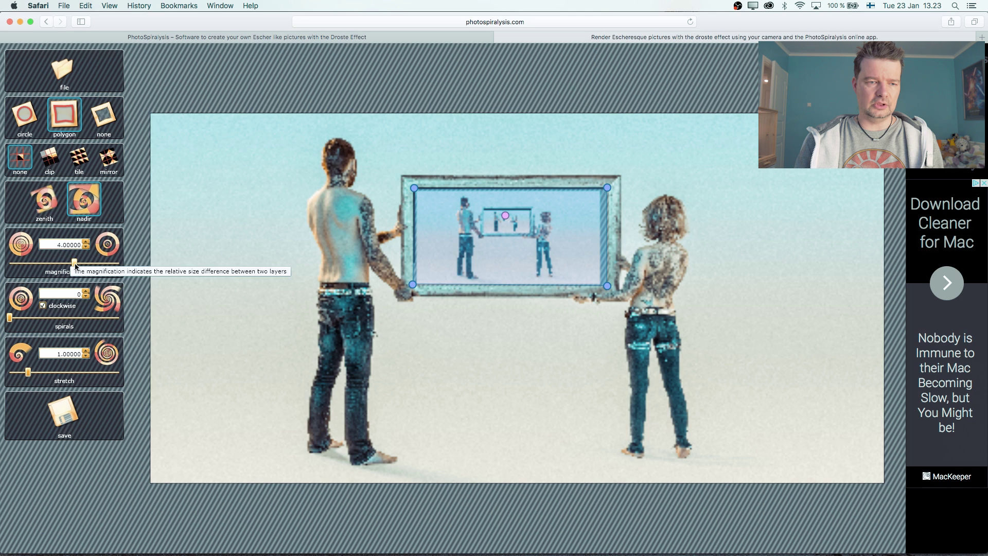
pyautogui.moveTo(75, 264); pyautogui.dragTo(49, 257)
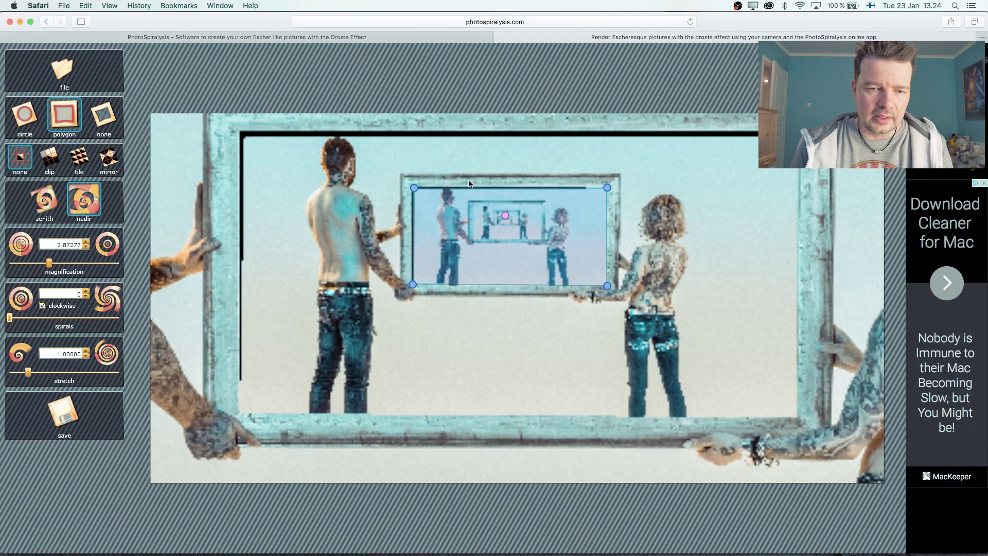
pyautogui.moveTo(415, 187); pyautogui.dragTo(412, 187)
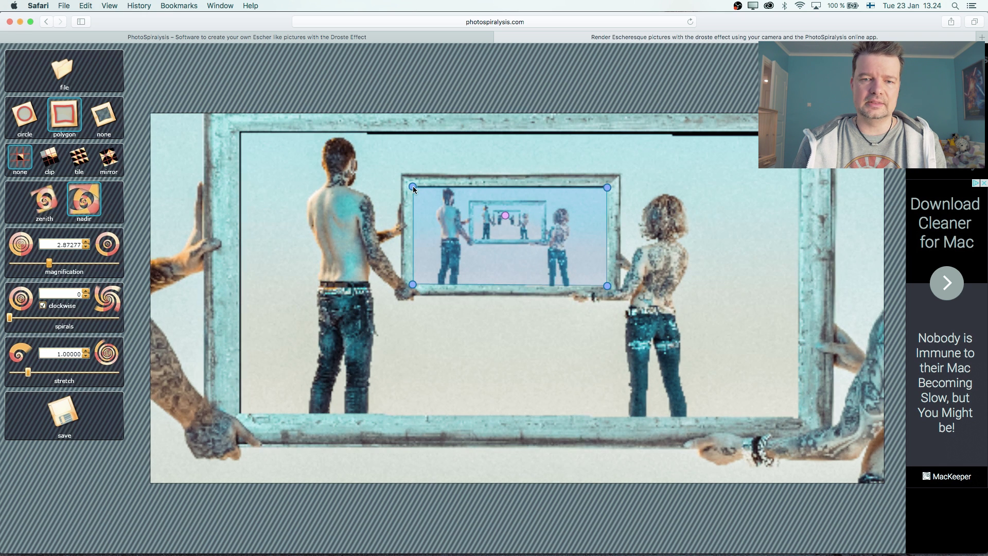
pyautogui.moveTo(607, 188); pyautogui.dragTo(607, 187)
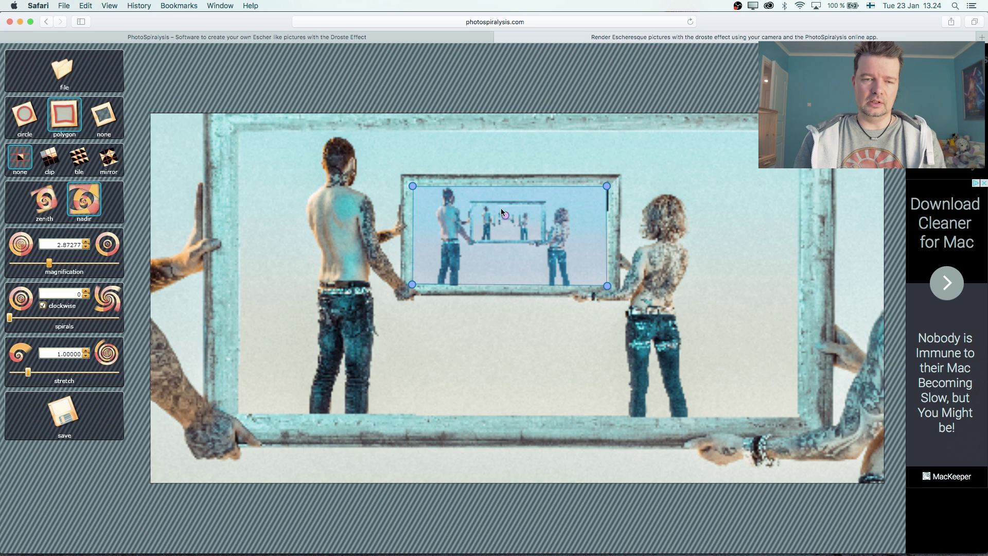
# Step: Shift the centre point toward the middle of the opening and apply one clockwise spiral at 2.32066 magnification
pyautogui.moveTo(505, 215)
pyautogui.mouseDown()
pyautogui.moveTo(508, 233)
pyautogui.moveTo(545, 245)
pyautogui.moveTo(566, 237)
pyautogui.moveTo(566, 202)
pyautogui.moveTo(473, 201)
pyautogui.moveTo(517, 234)
pyautogui.moveTo(516, 221)
pyautogui.mouseUp()
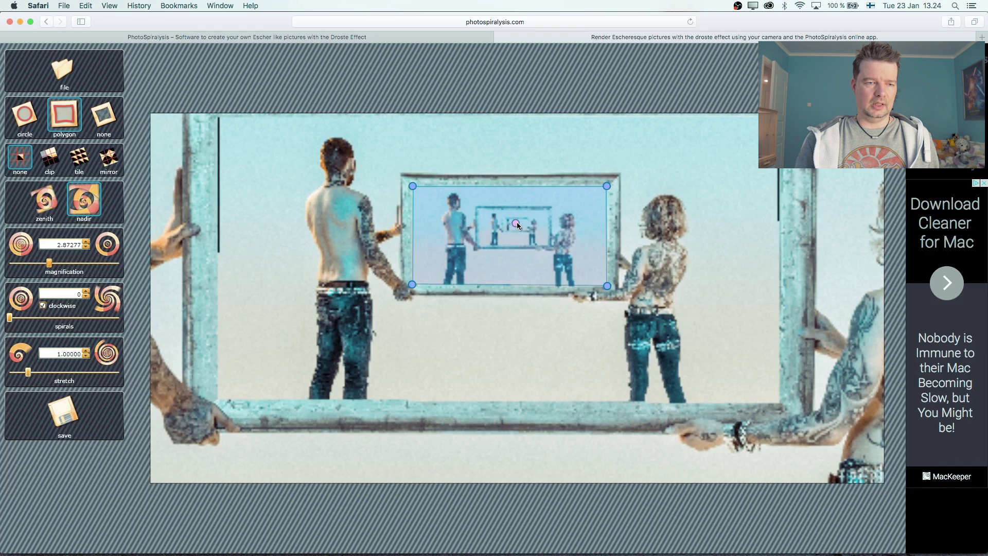
pyautogui.moveTo(49, 263)
pyautogui.mouseDown()
pyautogui.moveTo(19, 258)
pyautogui.moveTo(37, 257)
pyautogui.mouseUp()
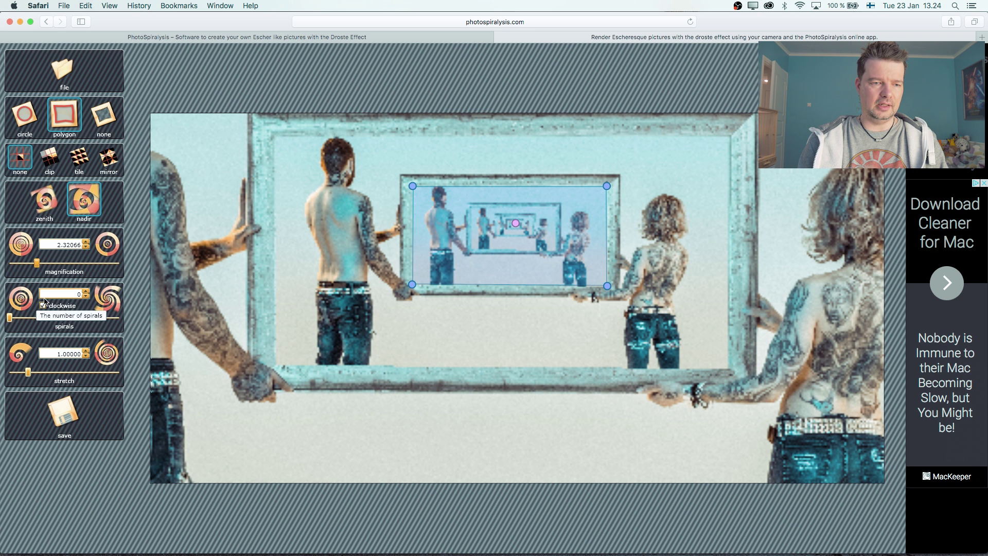
pyautogui.moveTo(13, 321); pyautogui.dragTo(29, 321)
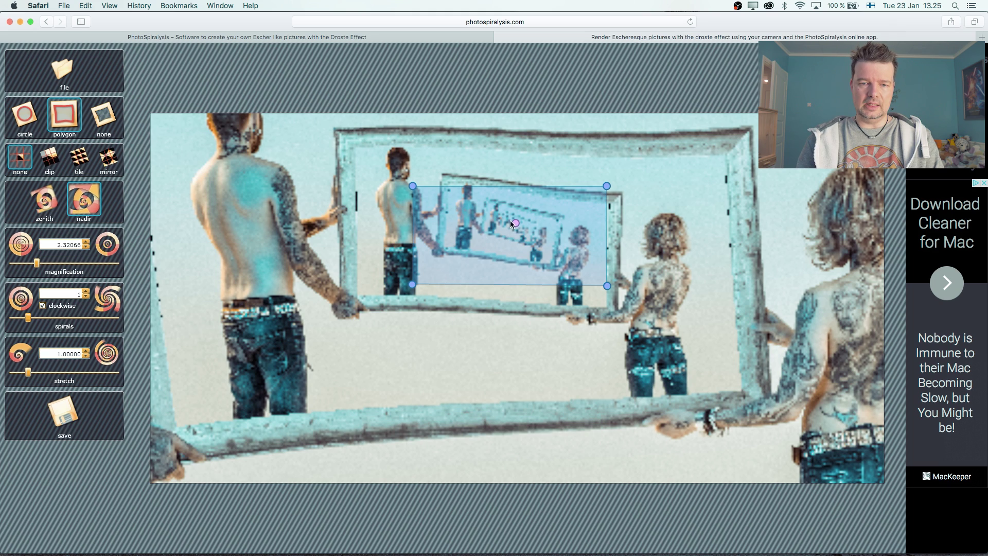
# Step: Move the spiral's centre point toward the woman's side of the frame and set the magnification to 2.43568
pyautogui.moveTo(510, 221); pyautogui.dragTo(538, 233)
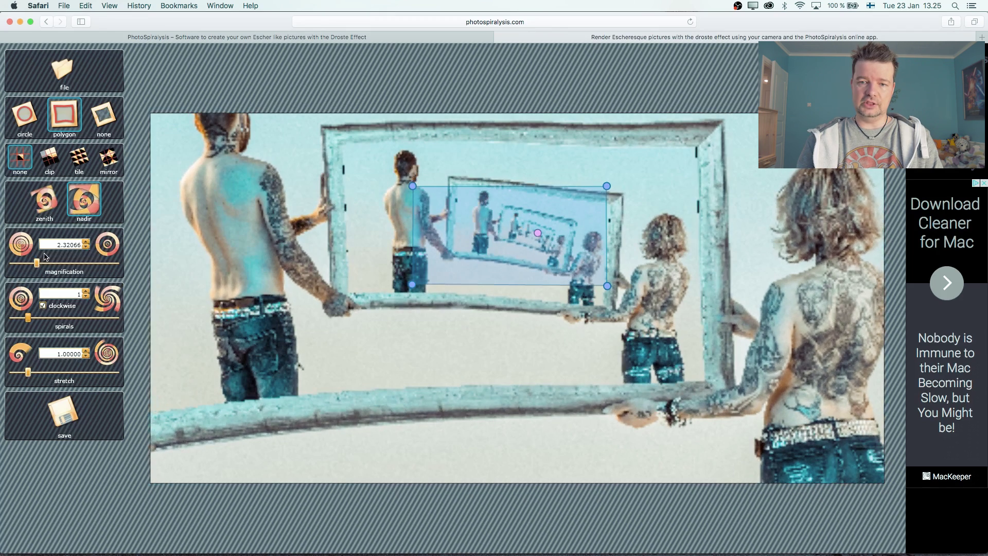
pyautogui.moveTo(36, 262)
pyautogui.mouseDown()
pyautogui.moveTo(27, 263)
pyautogui.moveTo(41, 262)
pyautogui.mouseUp()
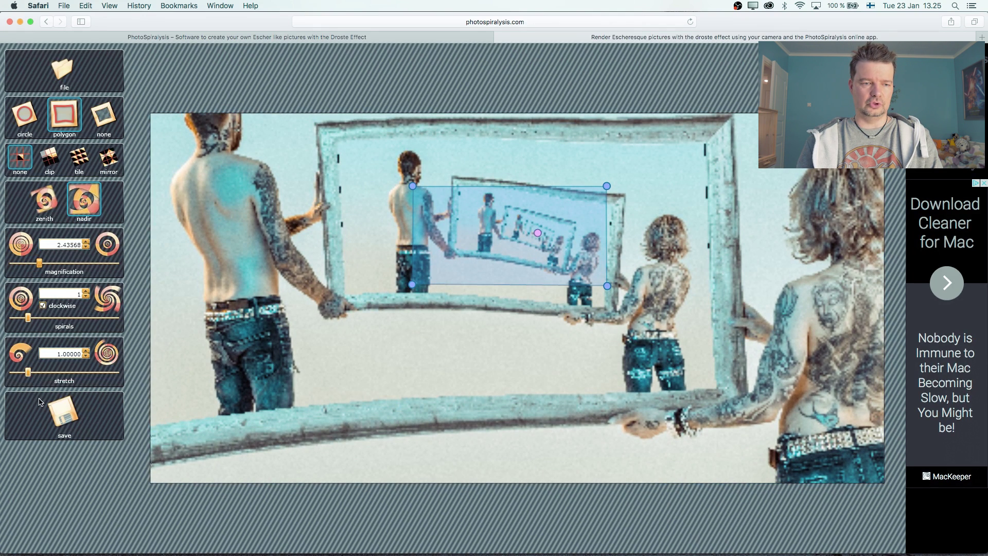
# Step: Try the stretch, spiral count and counter-clockwise direction, restoring a stretch of 1.00000 and one clockwise spiral
pyautogui.moveTo(31, 373); pyautogui.dragTo(28, 372)
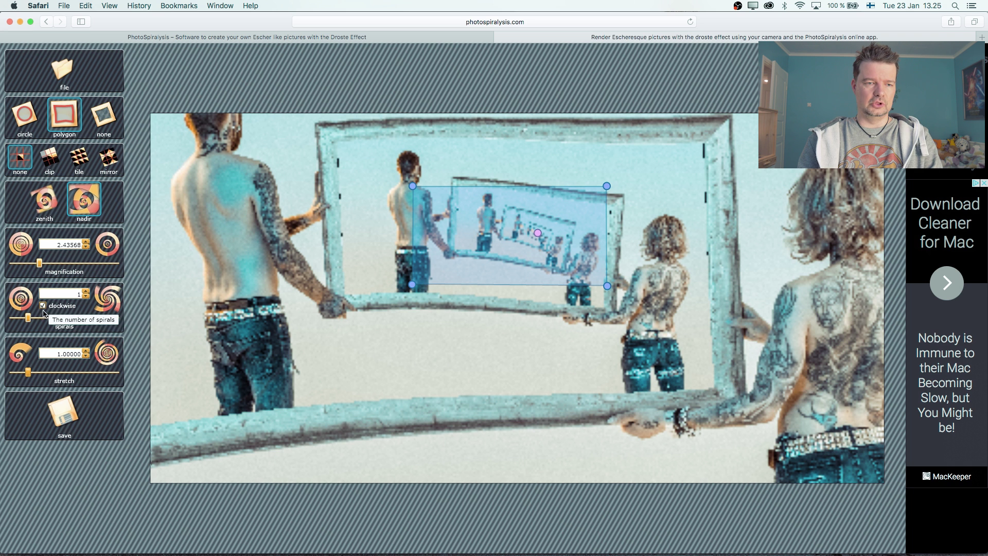
pyautogui.click(30, 320)
pyautogui.moveTo(36, 322); pyautogui.dragTo(37, 321)
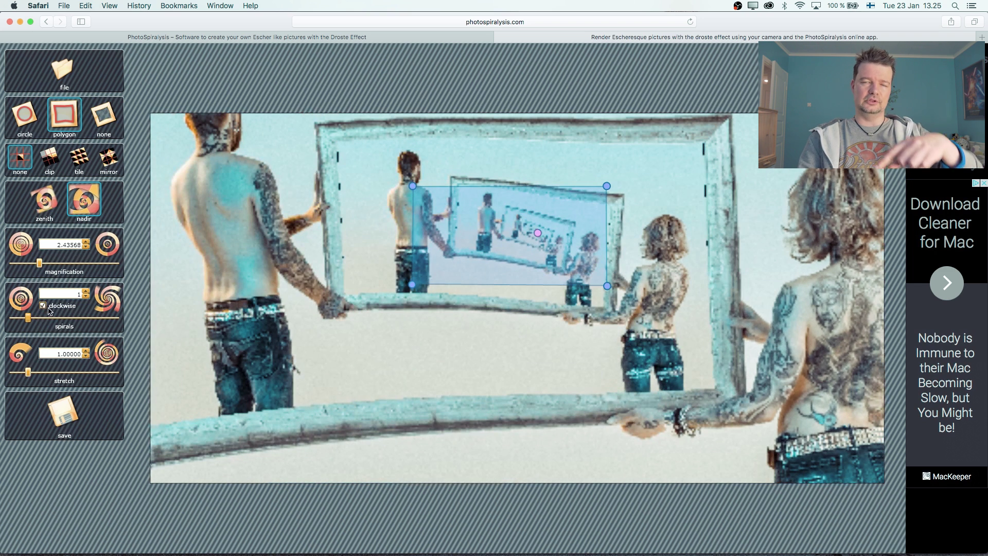
pyautogui.click(44, 306)
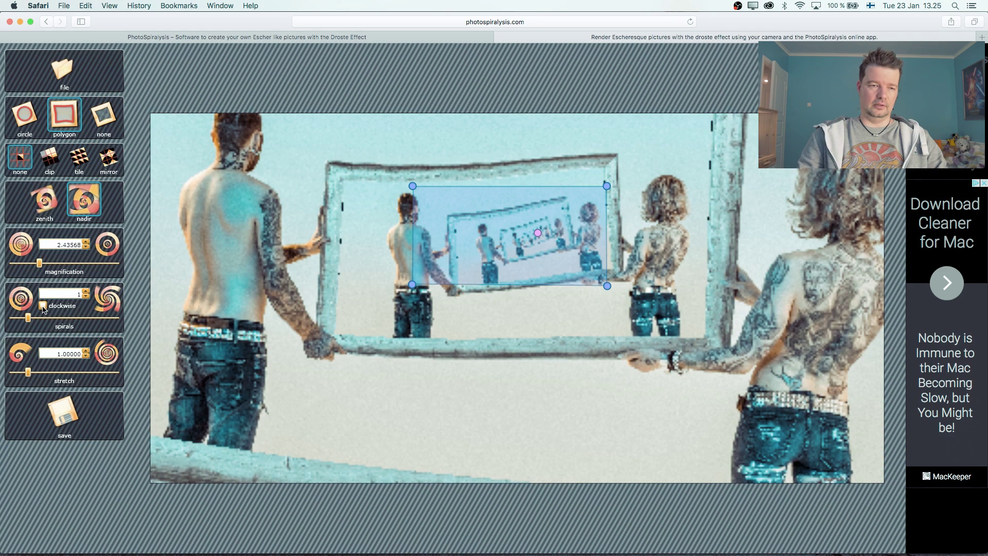
pyautogui.click(43, 305)
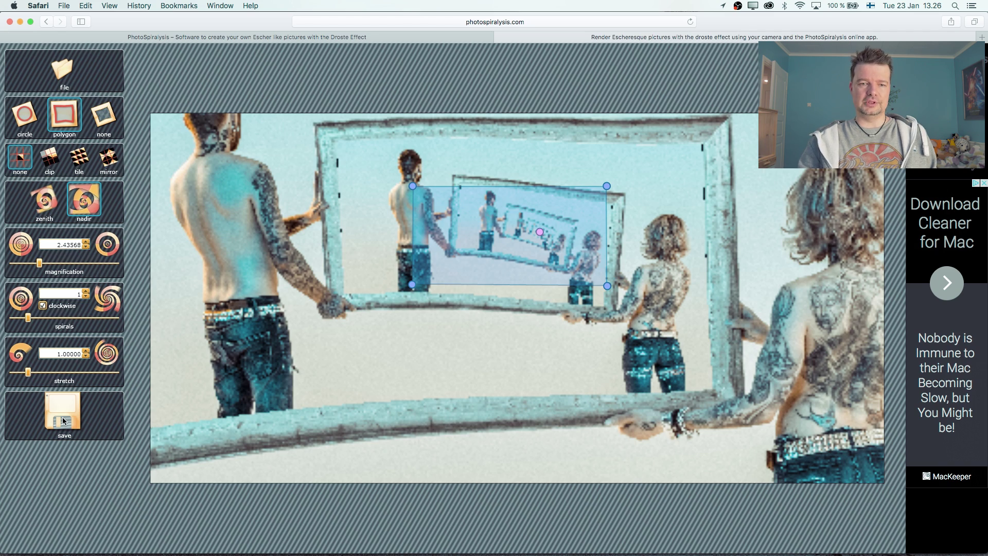
# Step: Start saving the final image and choose a custom width and height for its size
pyautogui.click(64, 420)
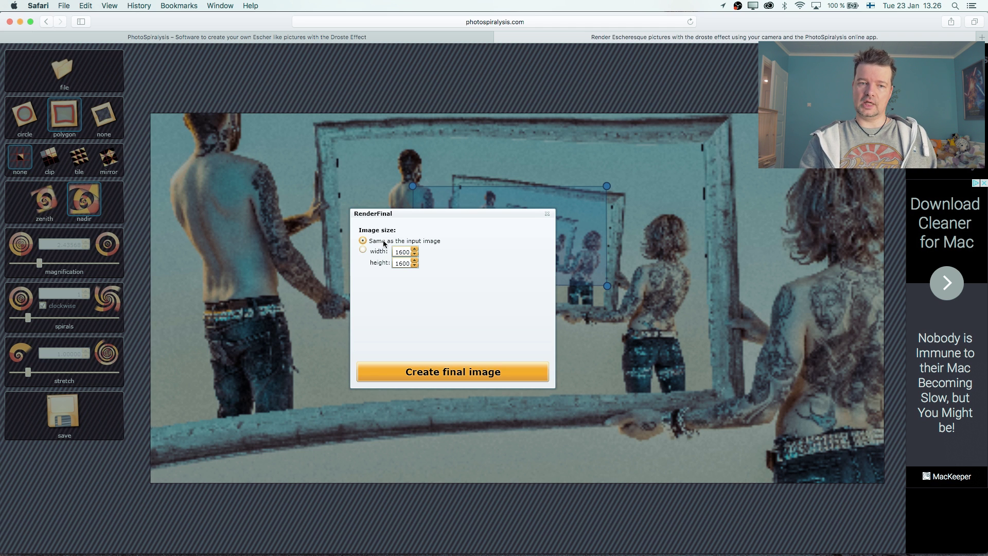
pyautogui.click(377, 253)
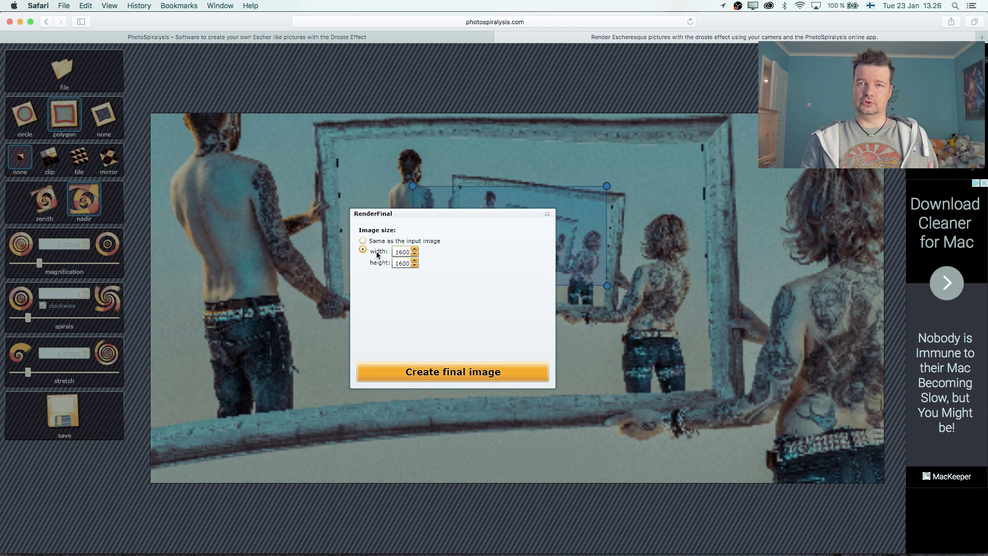